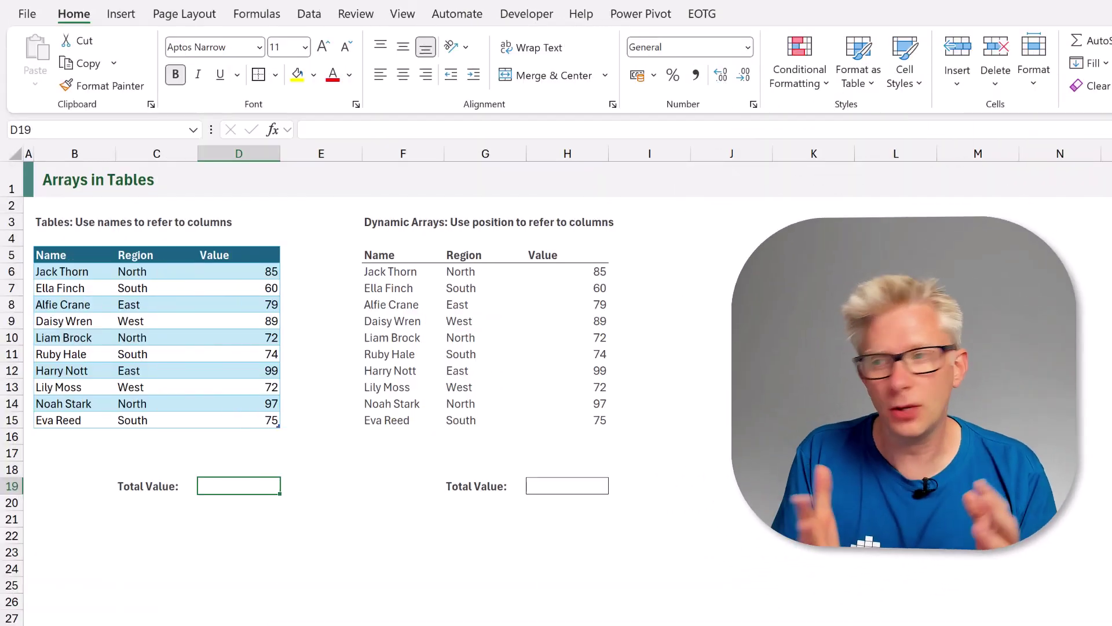
# - Enter =SUM(Issue[Value]) in D19 to total the table's Value column, giving 802
pyautogui.write('=')
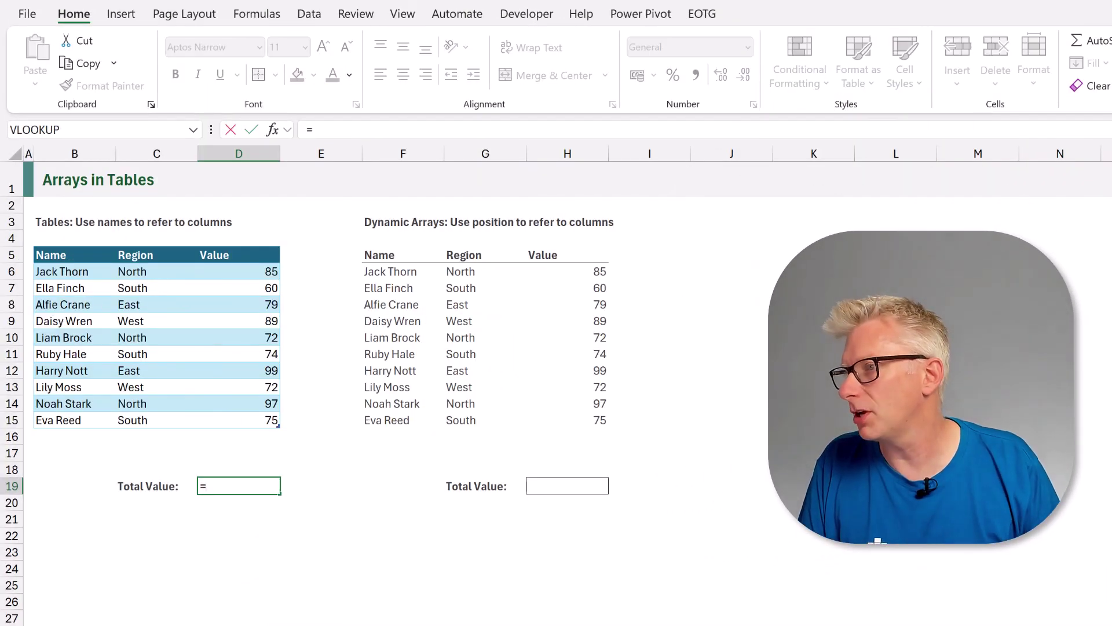
pyautogui.write('SUM(')
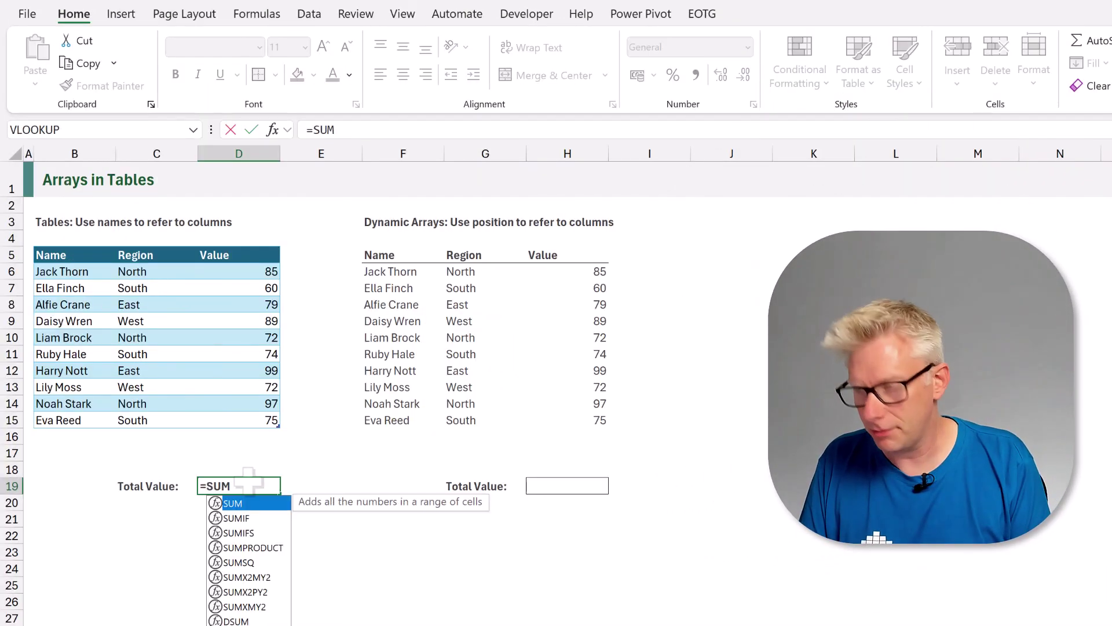
pyautogui.click(218, 245)
pyautogui.write(')')
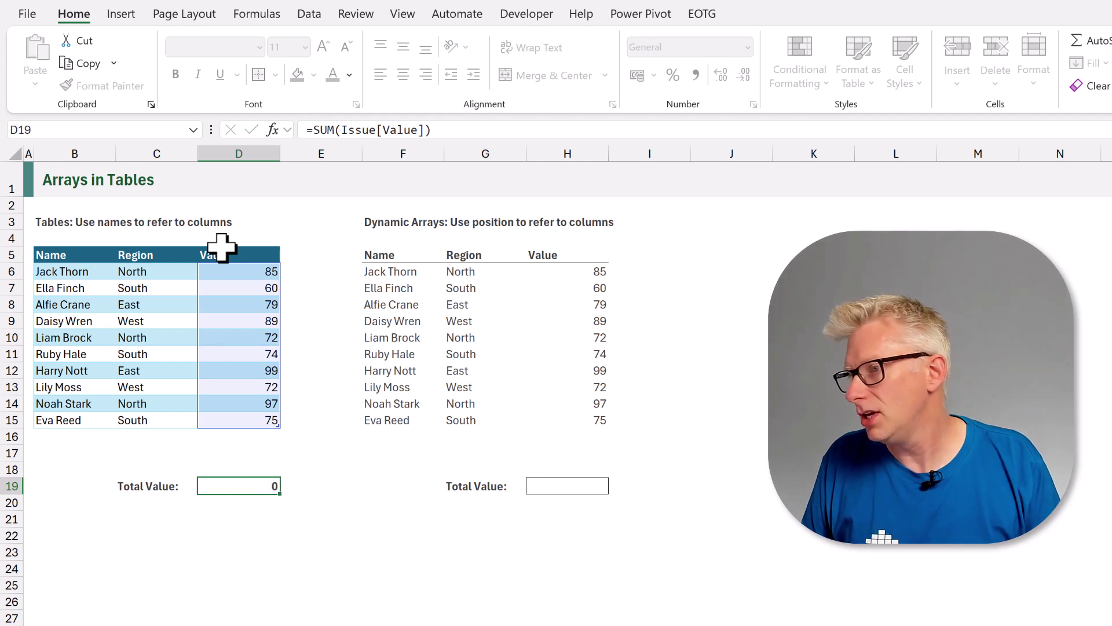
pyautogui.hotkey('ctrl', 'Return')
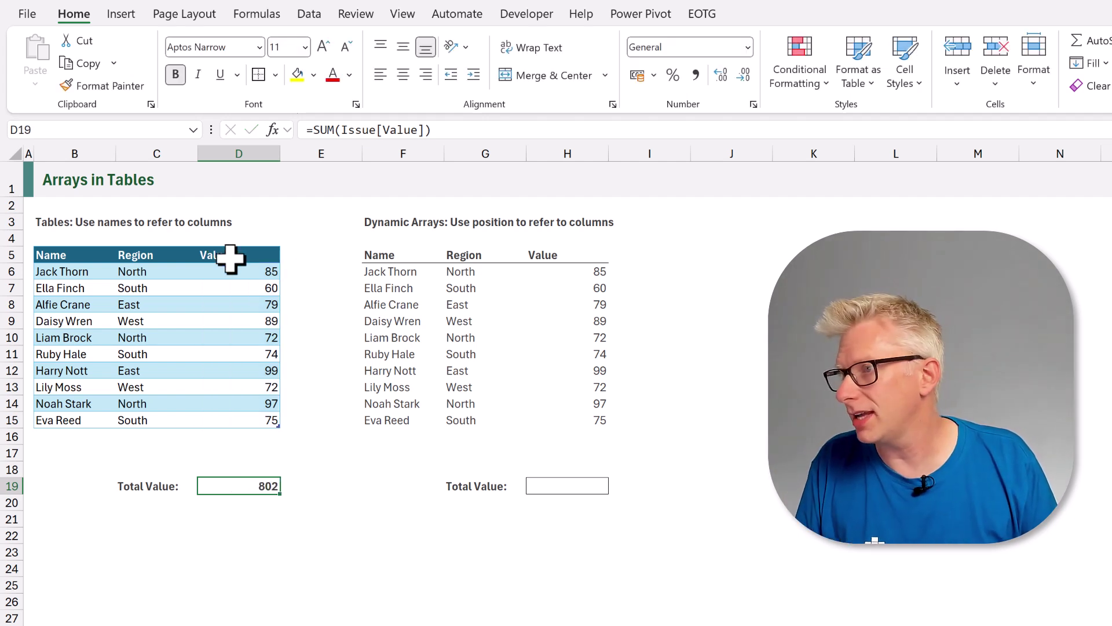
# - Move the Value column between Name and Region, then return it to after Region
pyautogui.click(226, 255)
pyautogui.click(199, 250)
pyautogui.moveTo(200, 252); pyautogui.dragTo(137, 255)
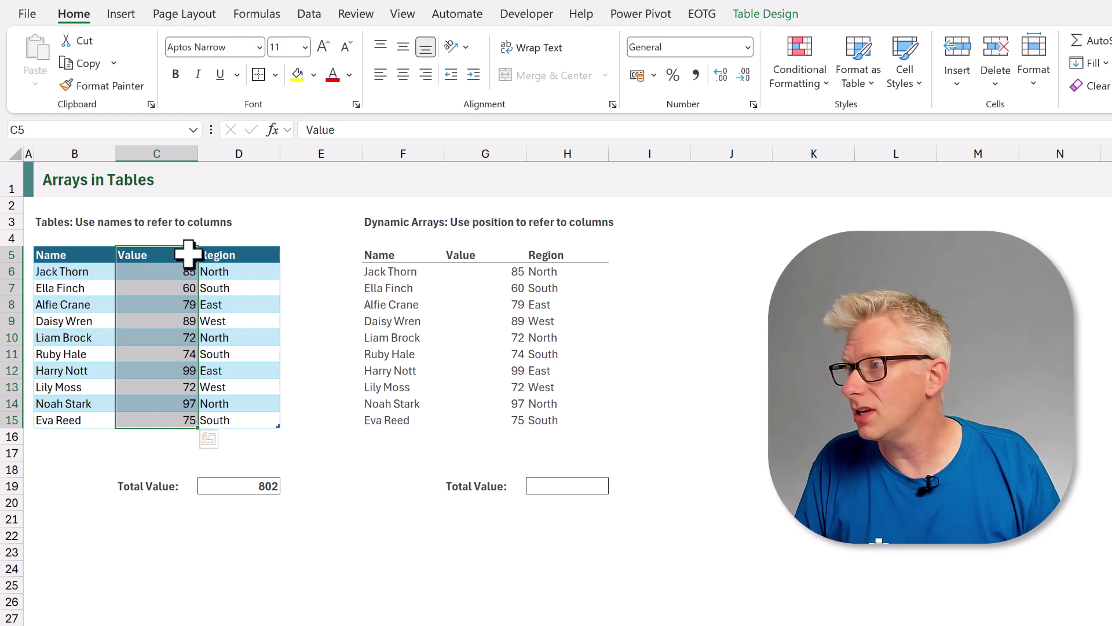
pyautogui.moveTo(225, 258); pyautogui.dragTo(256, 260)
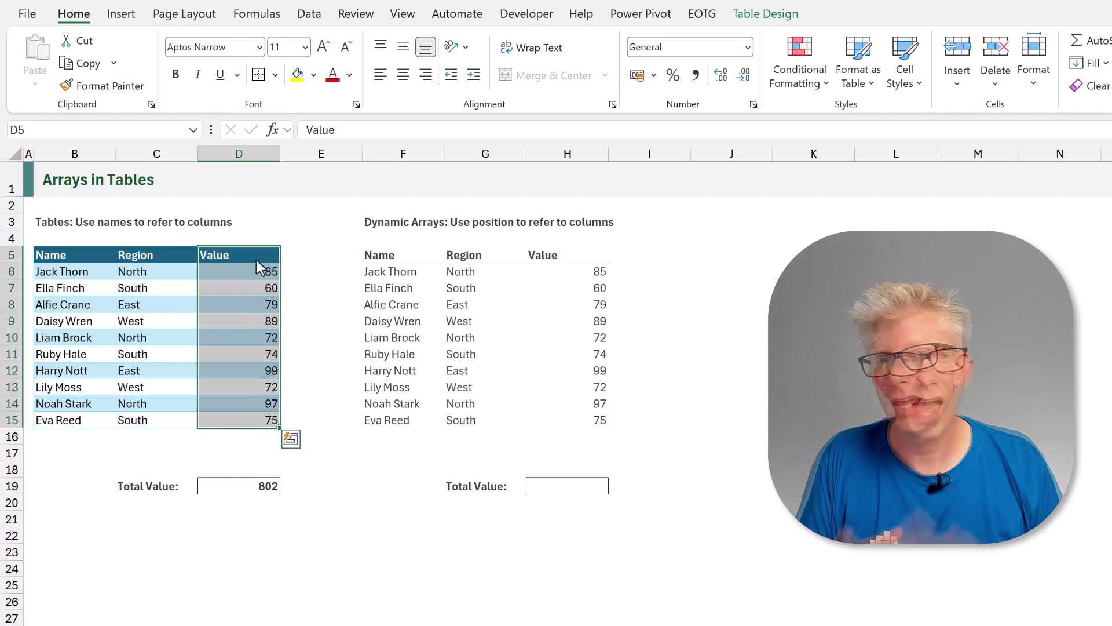
# - Enter =SUM(CHOOSECOLS(F6#,3)) in H19 to total the spill's third column, giving 802
pyautogui.click(385, 271)
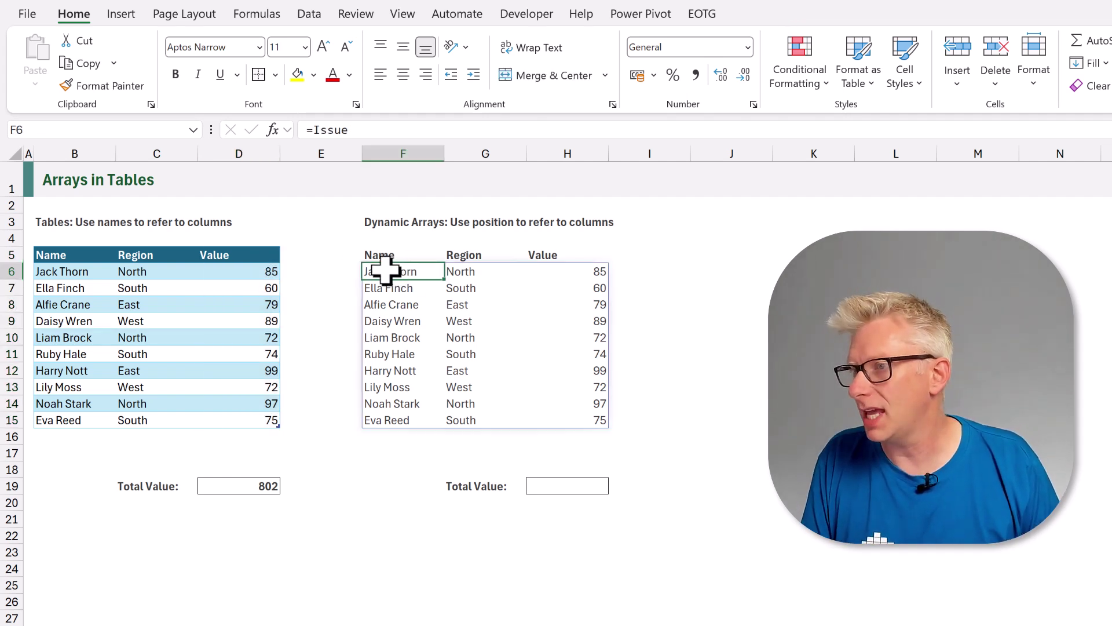
pyautogui.click(552, 487)
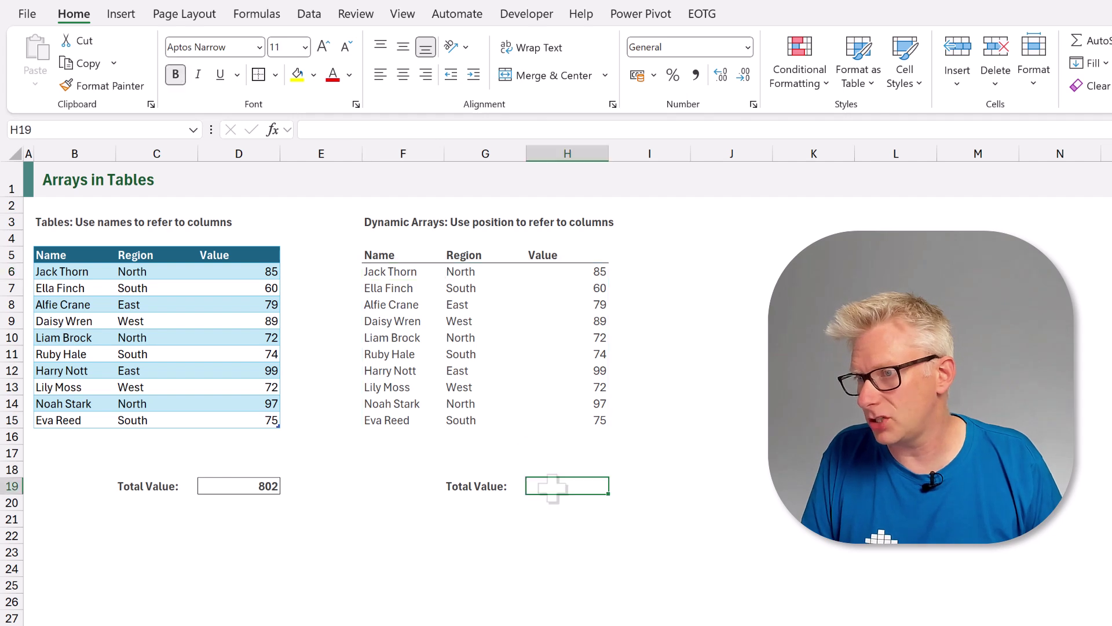
pyautogui.write('=SUM(')
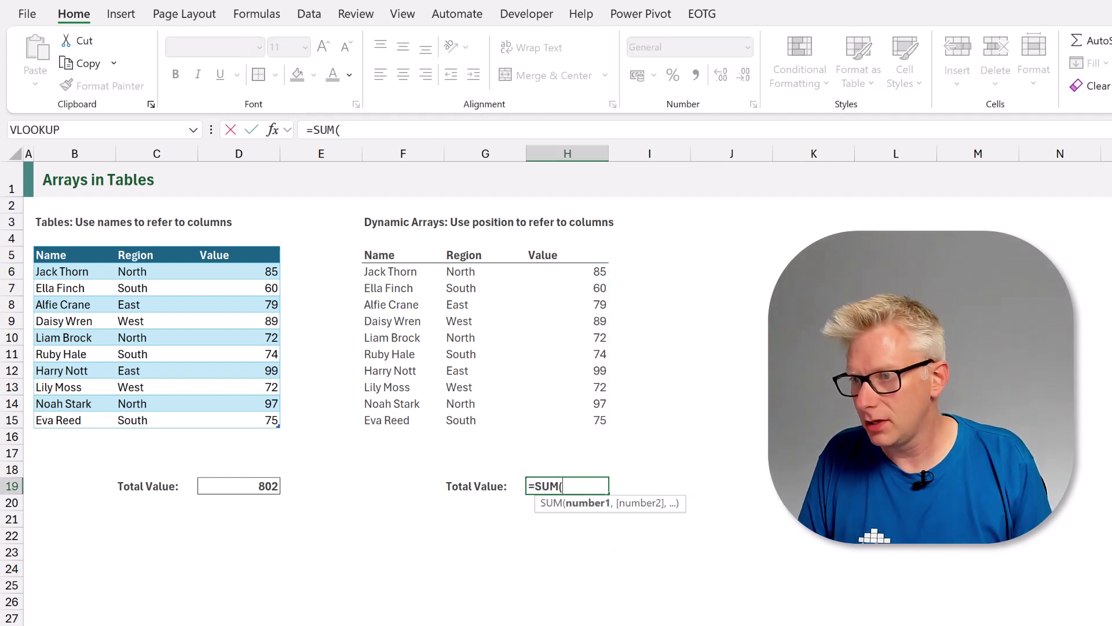
pyautogui.click(383, 272)
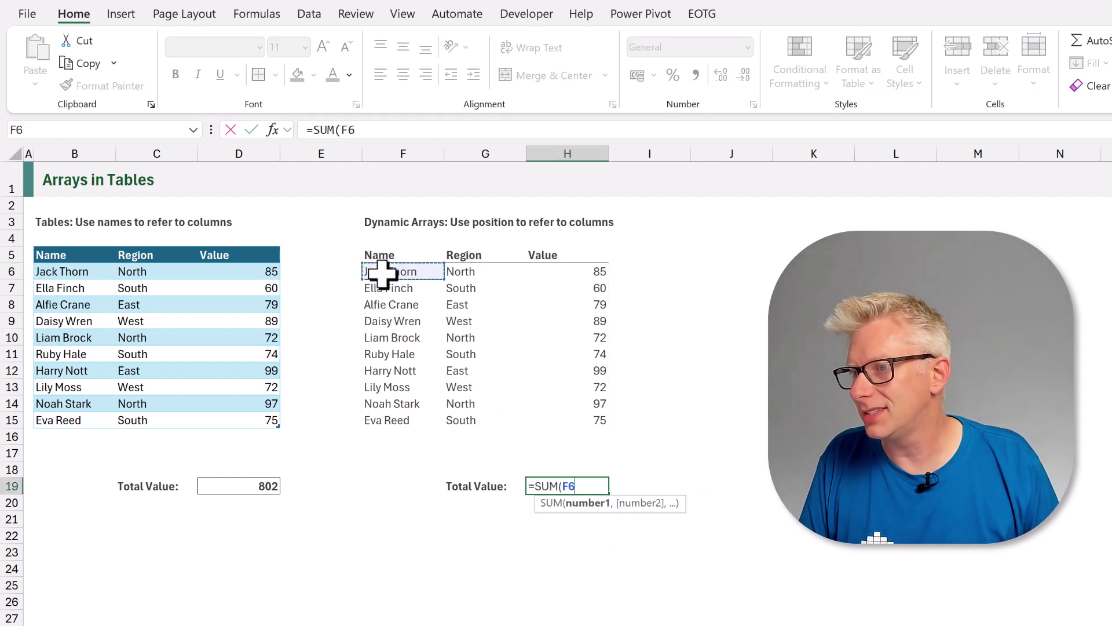
pyautogui.write('#')
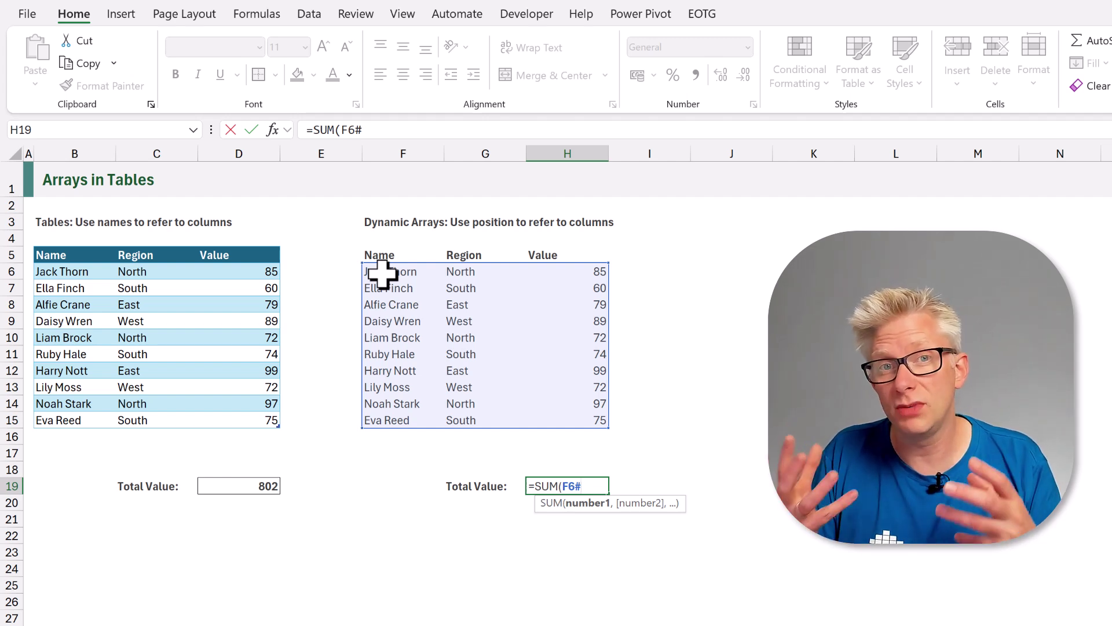
pyautogui.click(563, 485)
pyautogui.write('CHOOSECOLS')
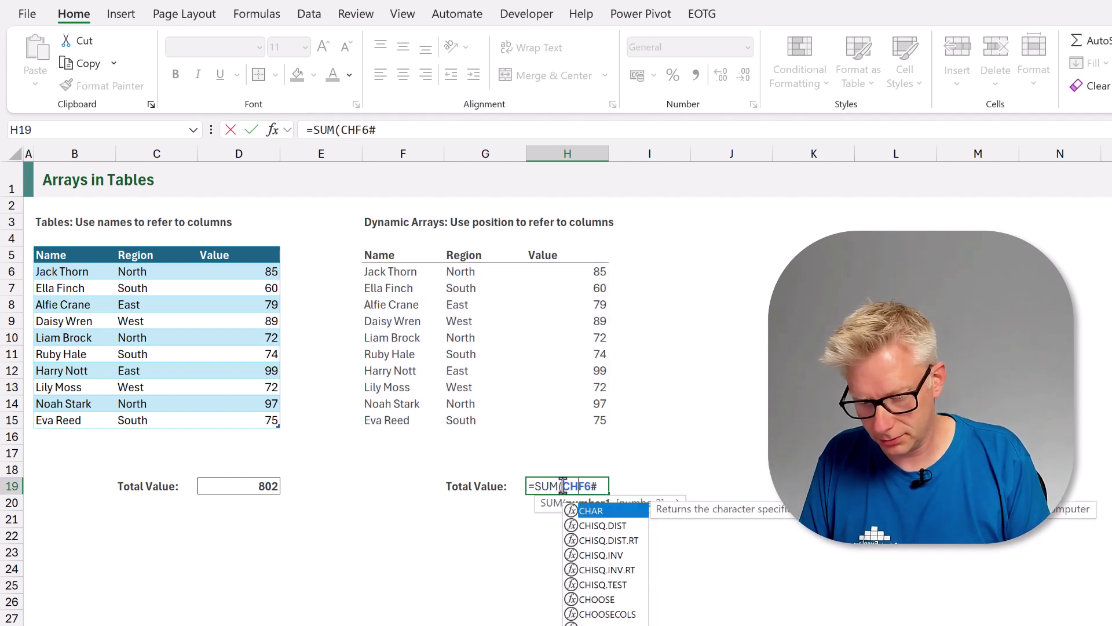
pyautogui.write('(F6#')
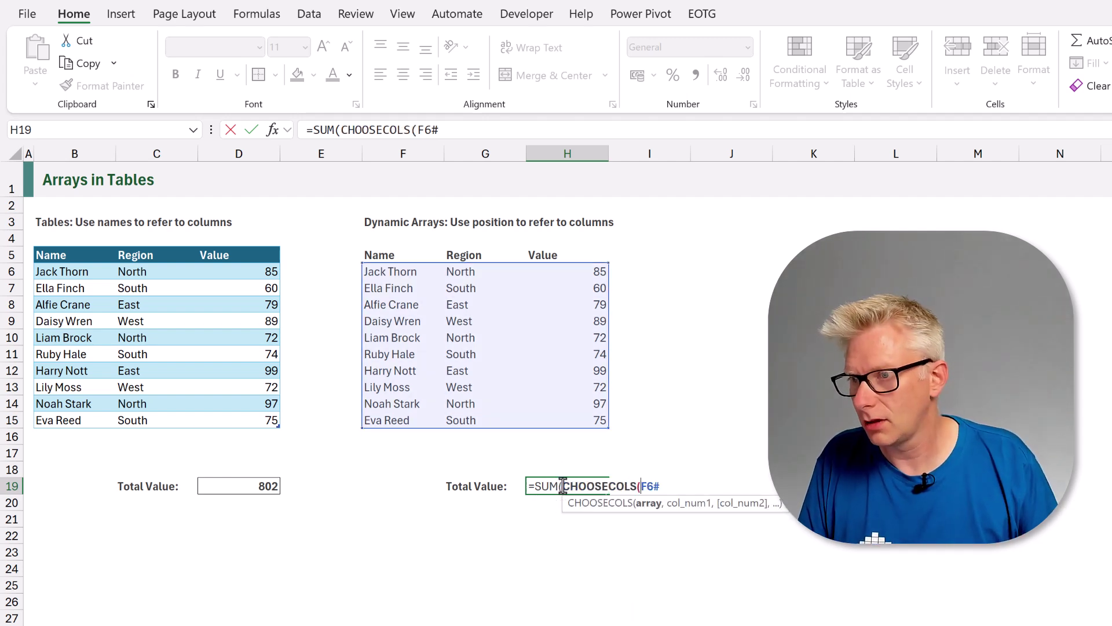
pyautogui.write(',3))')
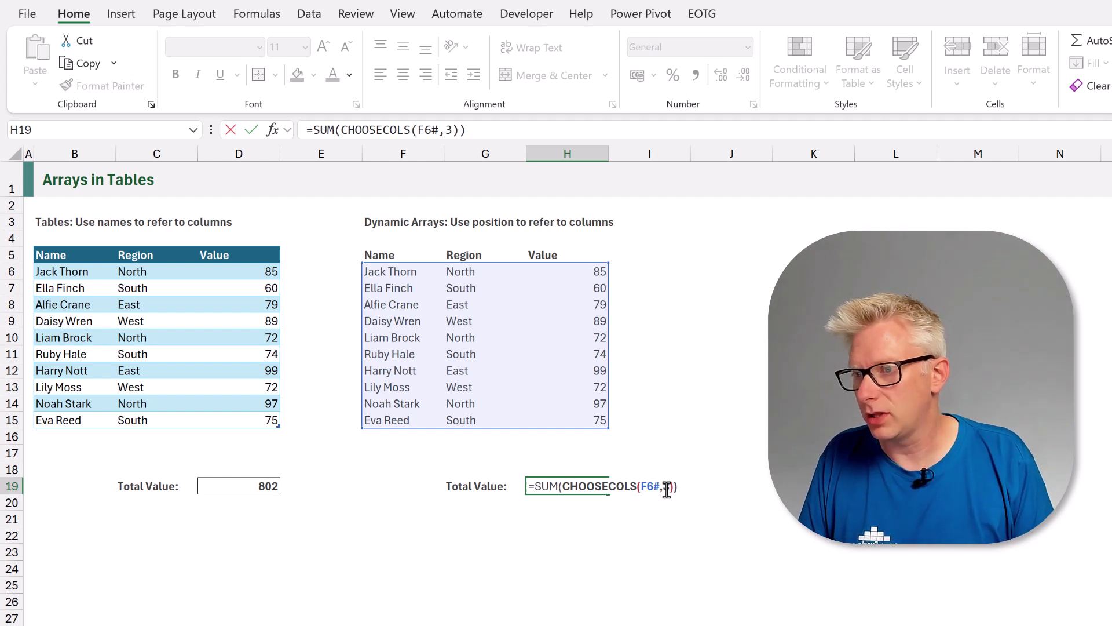
pyautogui.hotkey('ctrl', 'Return')
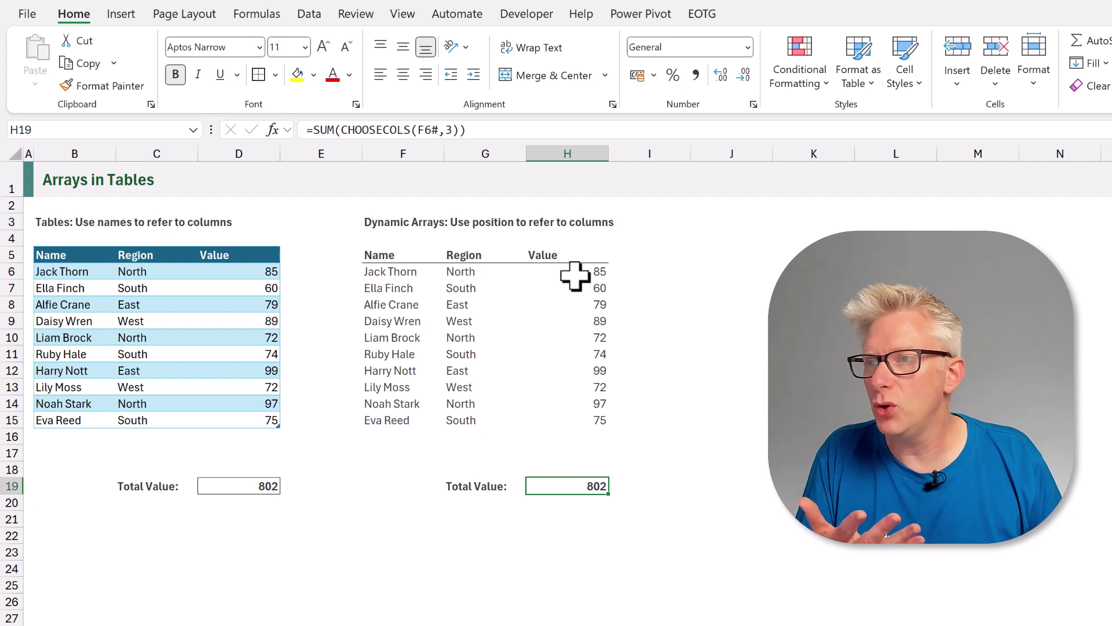
pyautogui.moveTo(574, 273); pyautogui.dragTo(586, 422)
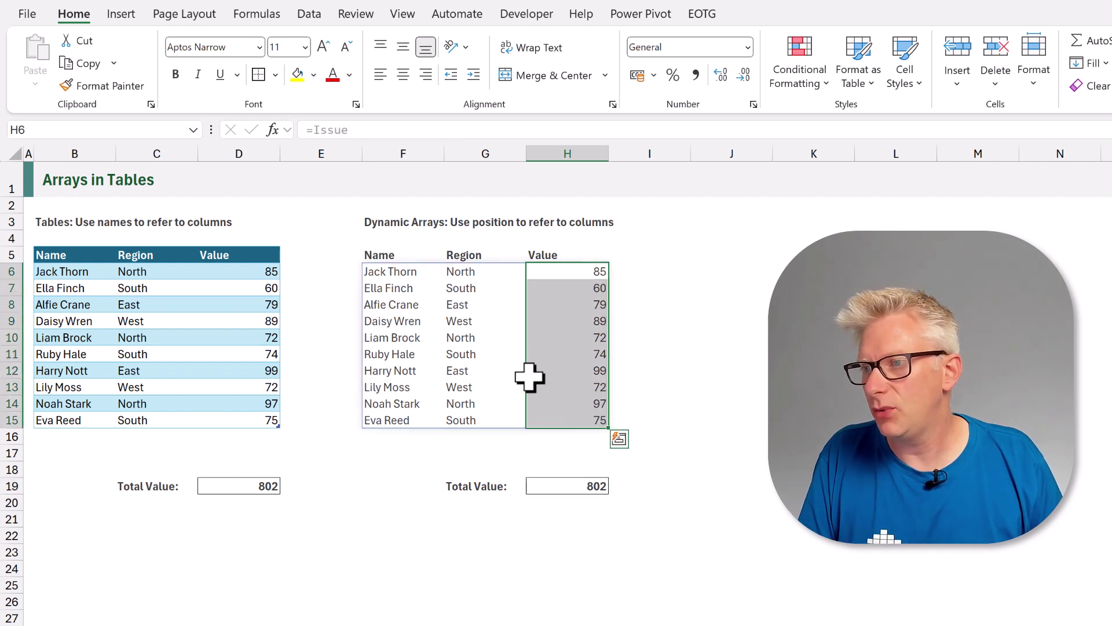
pyautogui.moveTo(527, 377); pyautogui.dragTo(475, 377)
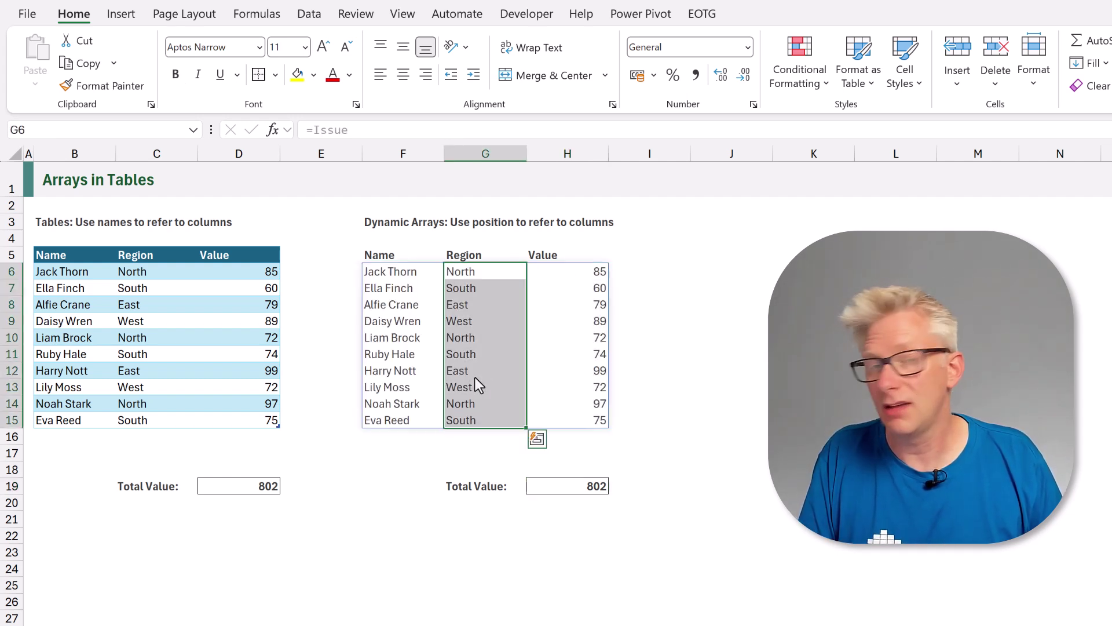
pyautogui.click(386, 271)
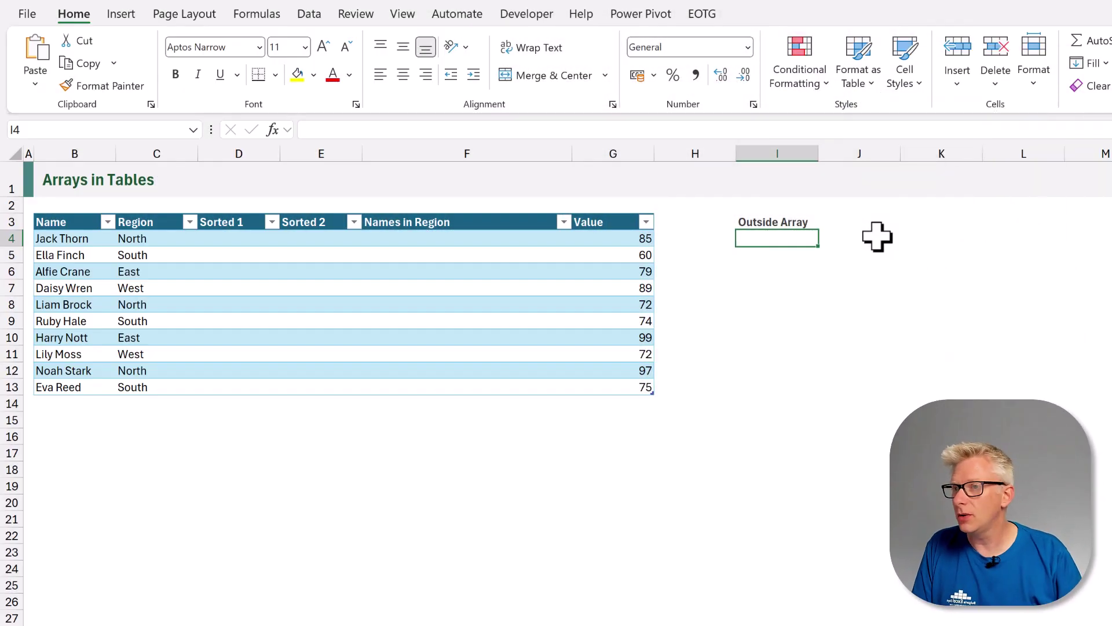
# - Enter =SORT(Data[Name]) in the Outside Array cell I4 so sorted names spill down
pyautogui.write('=')
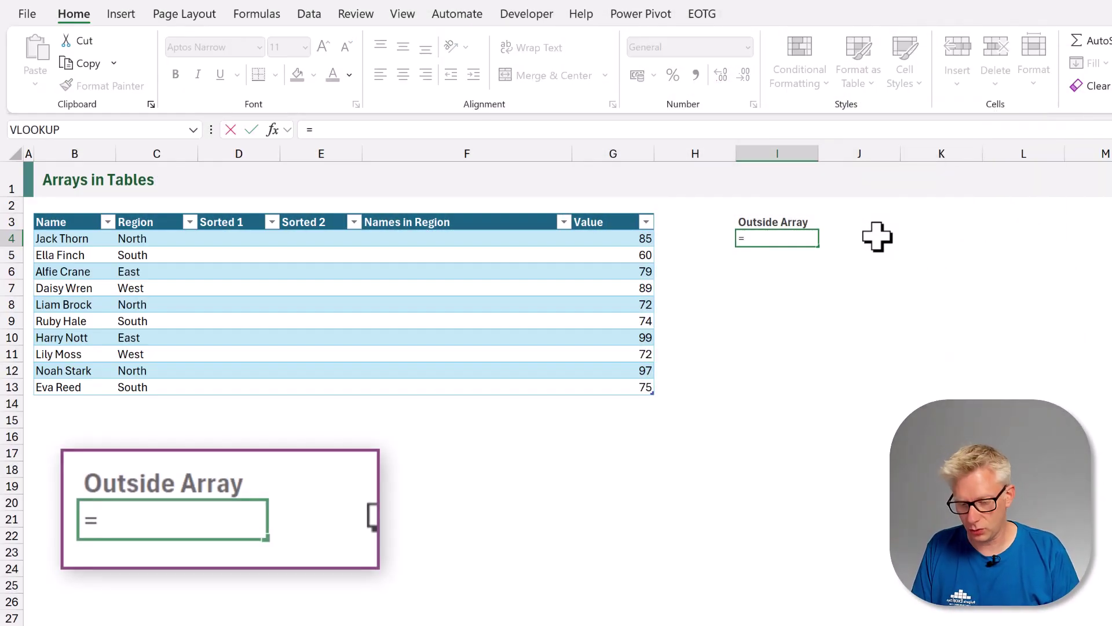
pyautogui.write('SORT(')
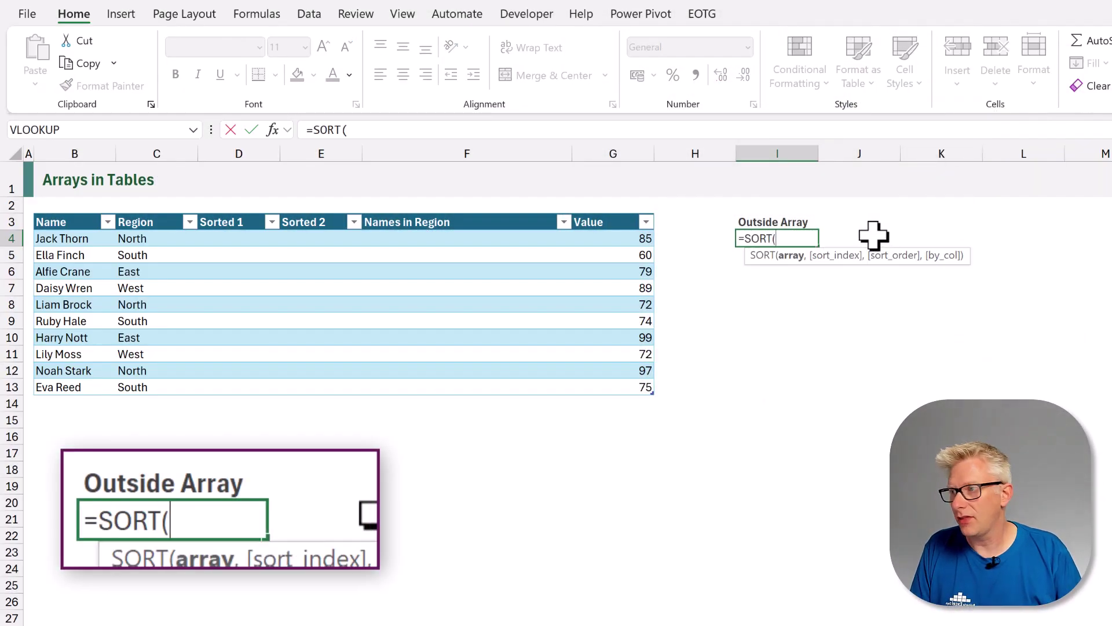
pyautogui.click(74, 216)
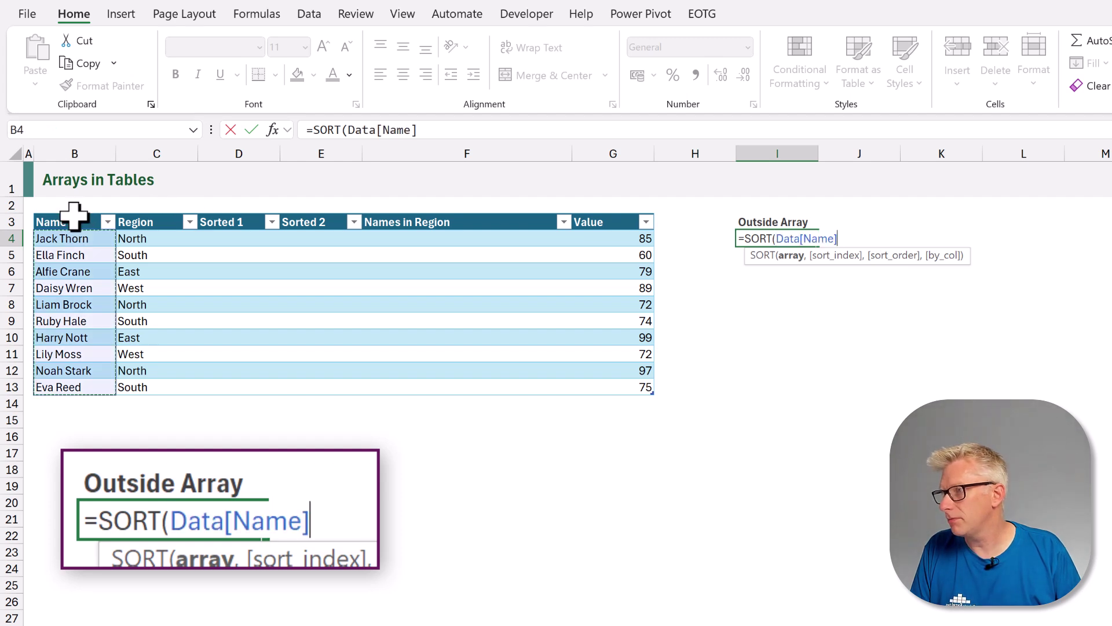
pyautogui.write(')')
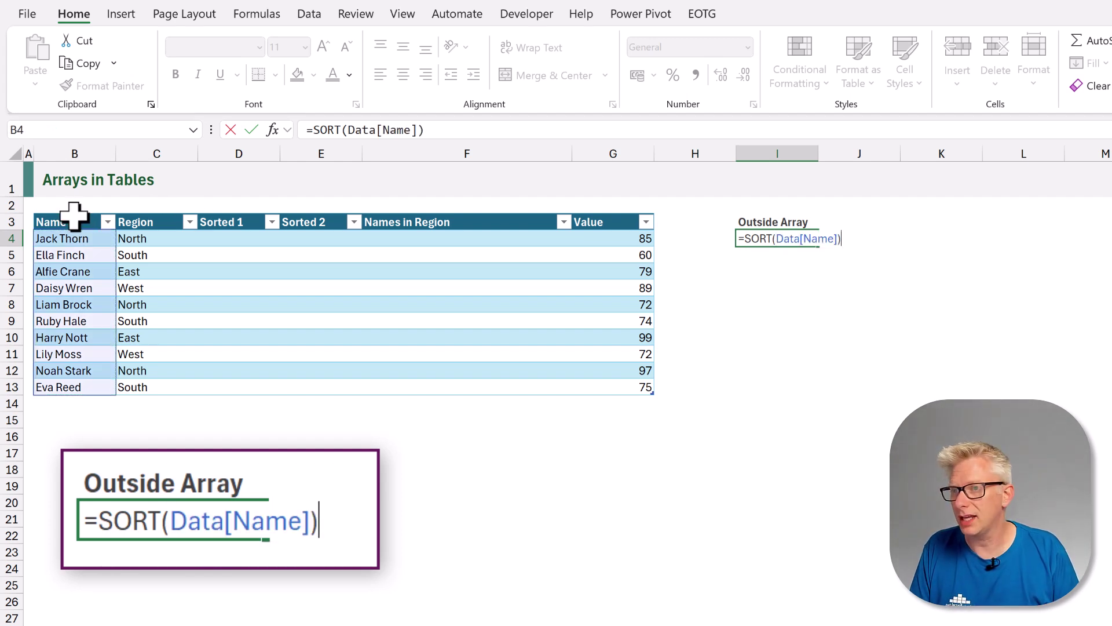
pyautogui.press('Return')
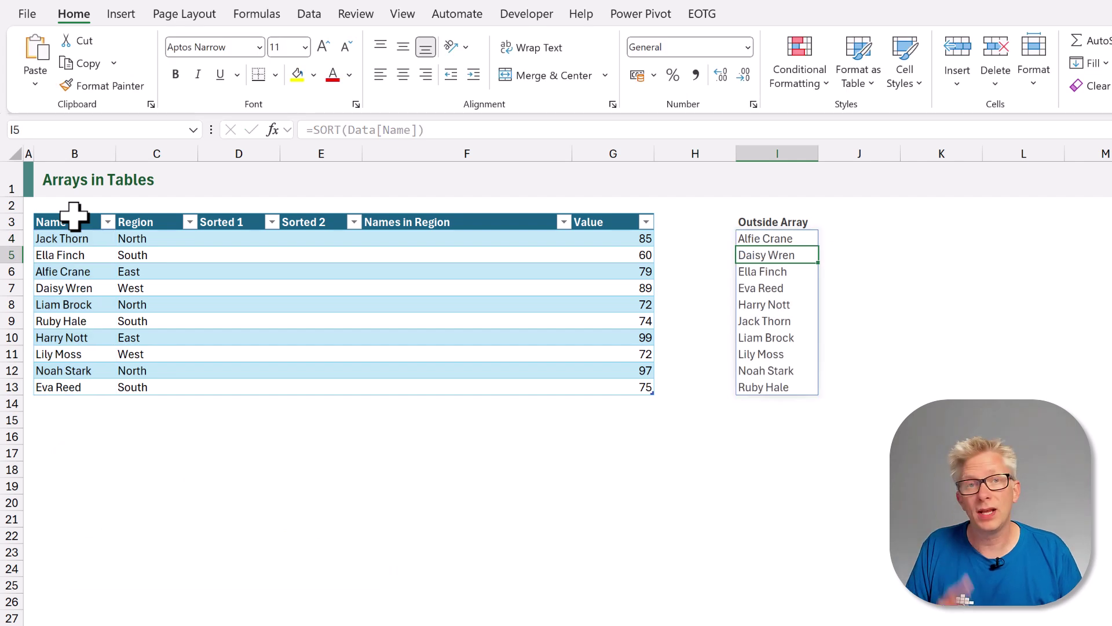
pyautogui.moveTo(753, 239); pyautogui.dragTo(755, 379)
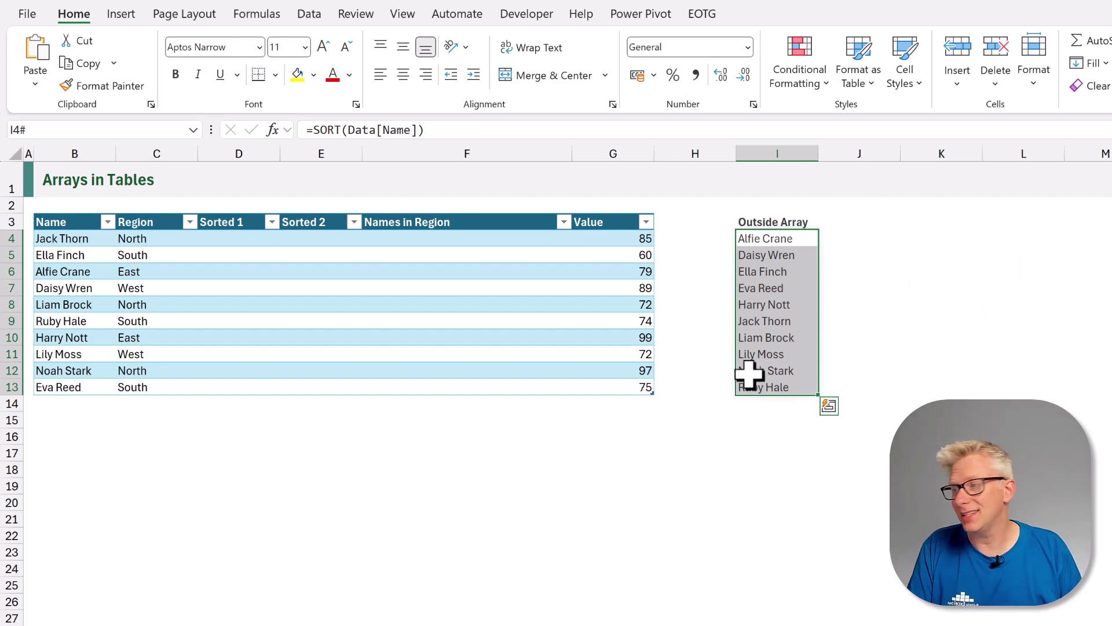
# - Set D4 to =I4 so the Sorted 1 column fills with the sorted names
pyautogui.click(222, 241)
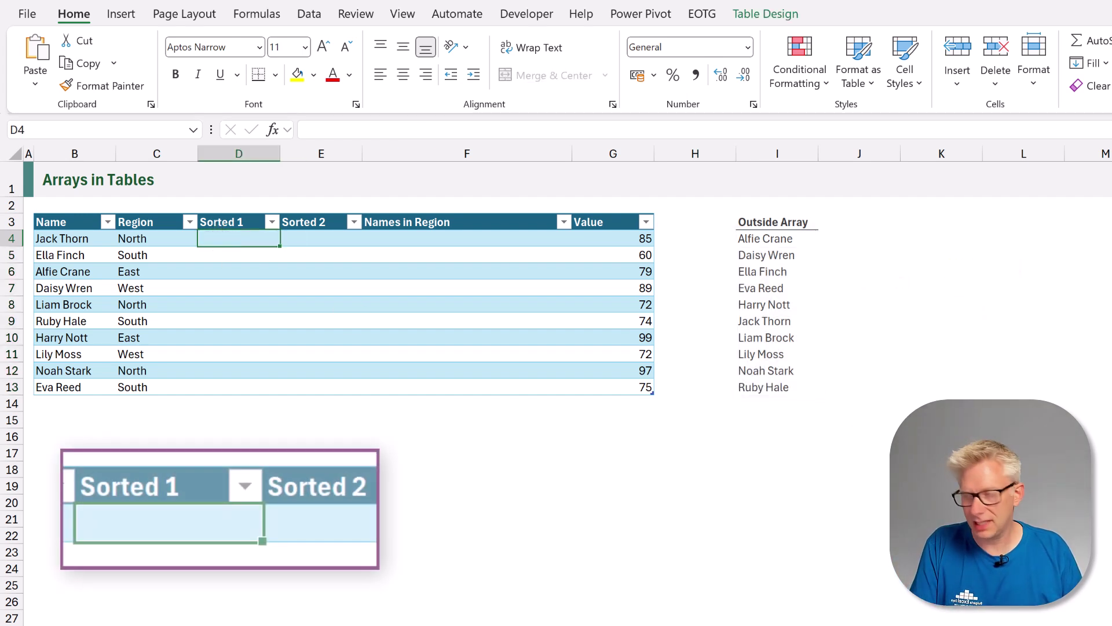
pyautogui.write('=')
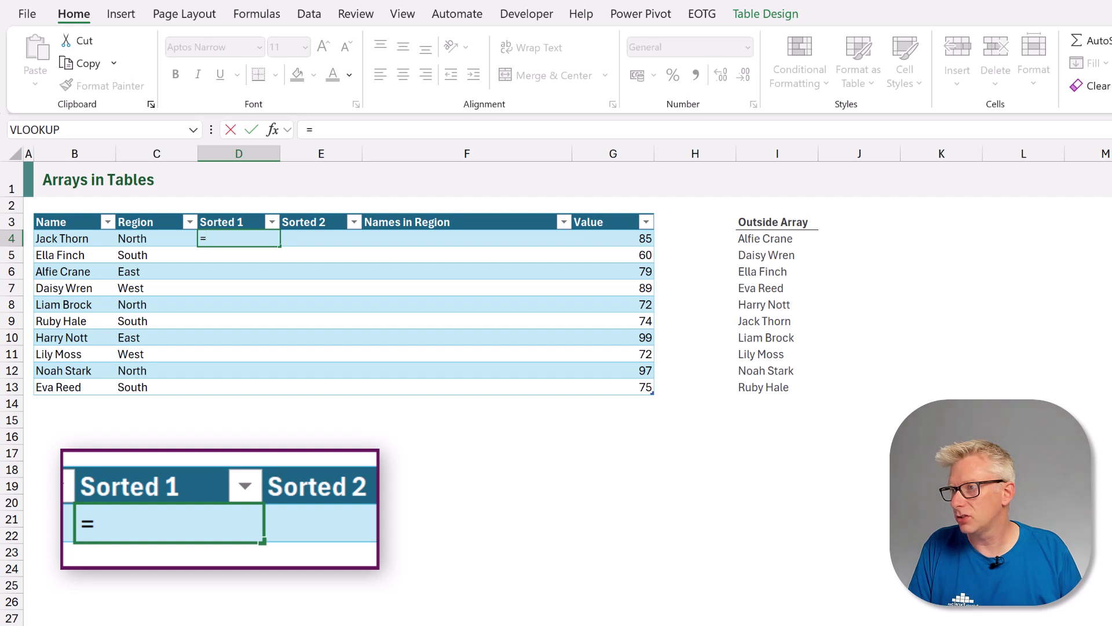
pyautogui.click(789, 238)
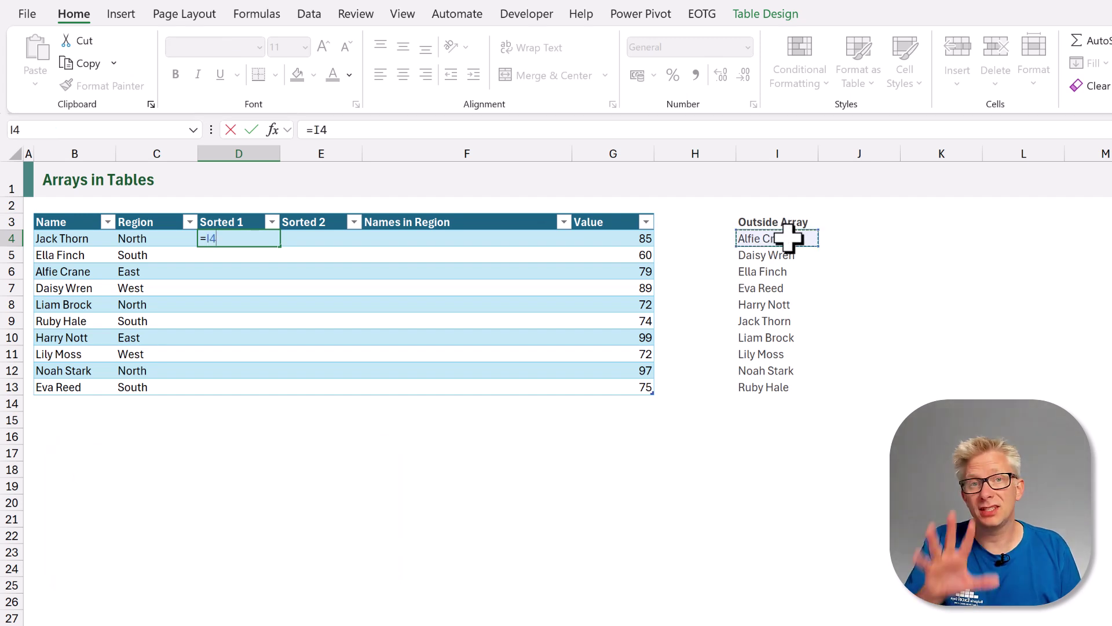
pyautogui.press('Return')
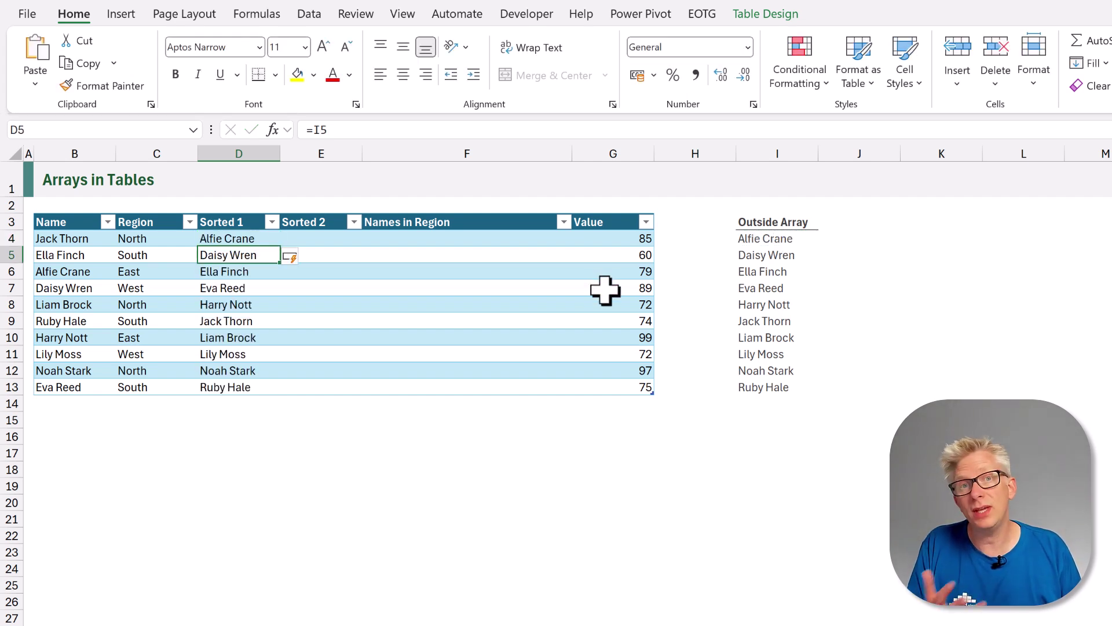
pyautogui.click(87, 402)
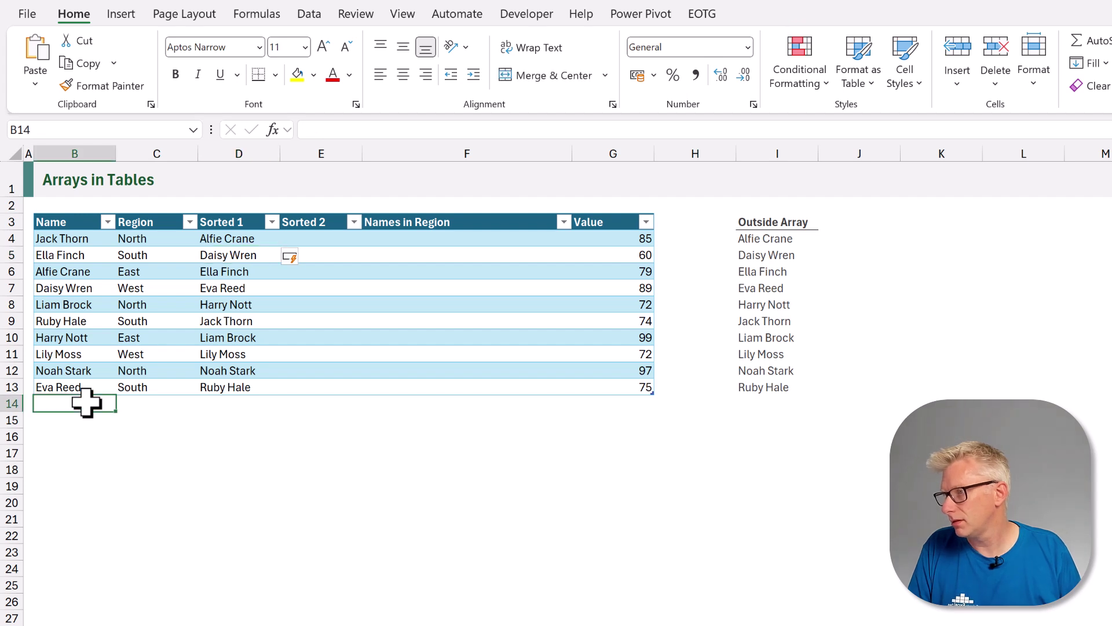
pyautogui.write('Jack Wil')
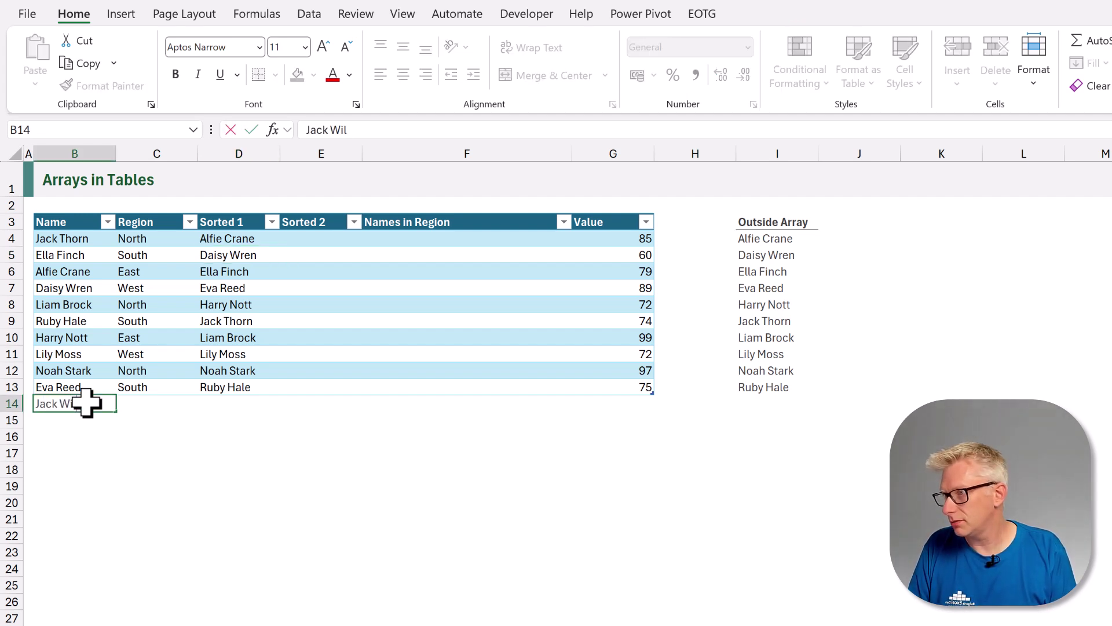
pyautogui.write('son')
pyautogui.press('Return')
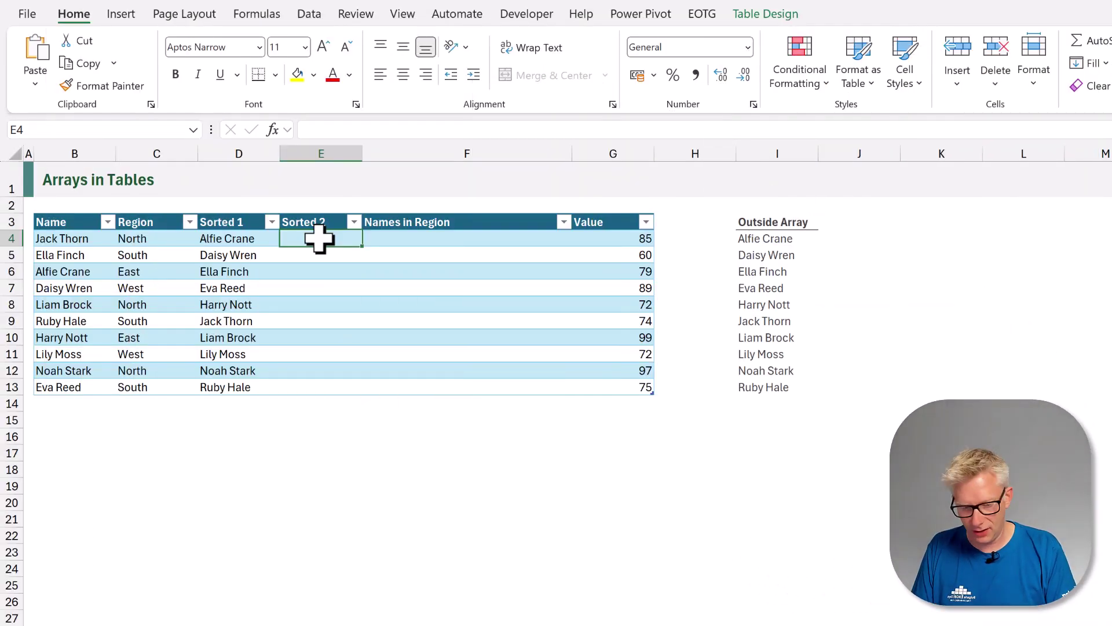
# - Enter =SORT([Name]) in E4, filling the Sorted 2 column with #SPILL! errors
pyautogui.write('=SORT')
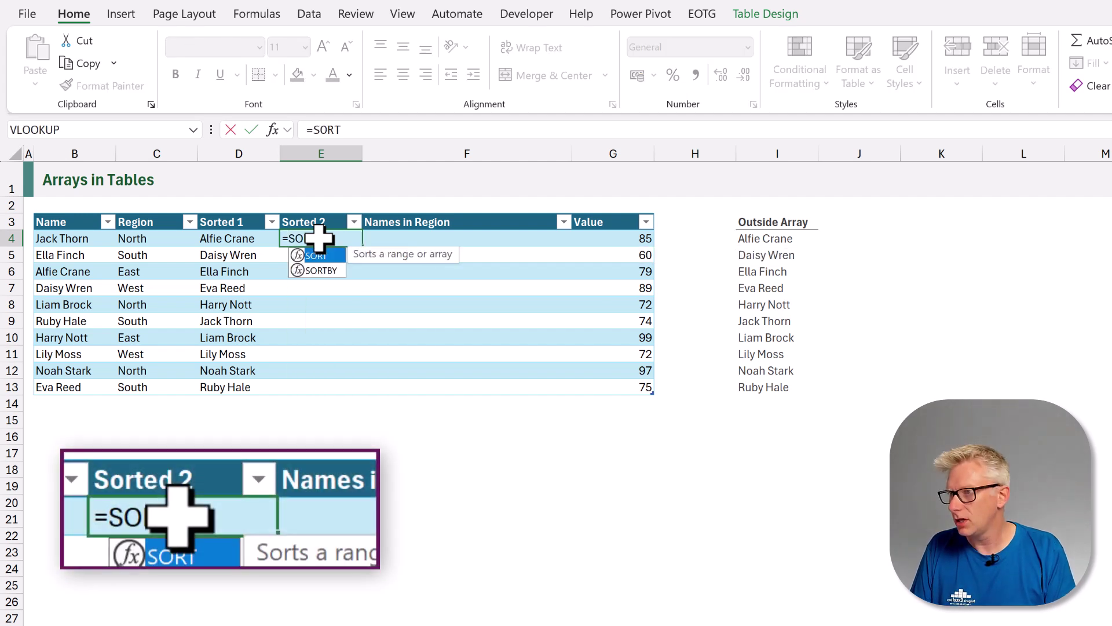
pyautogui.write('(')
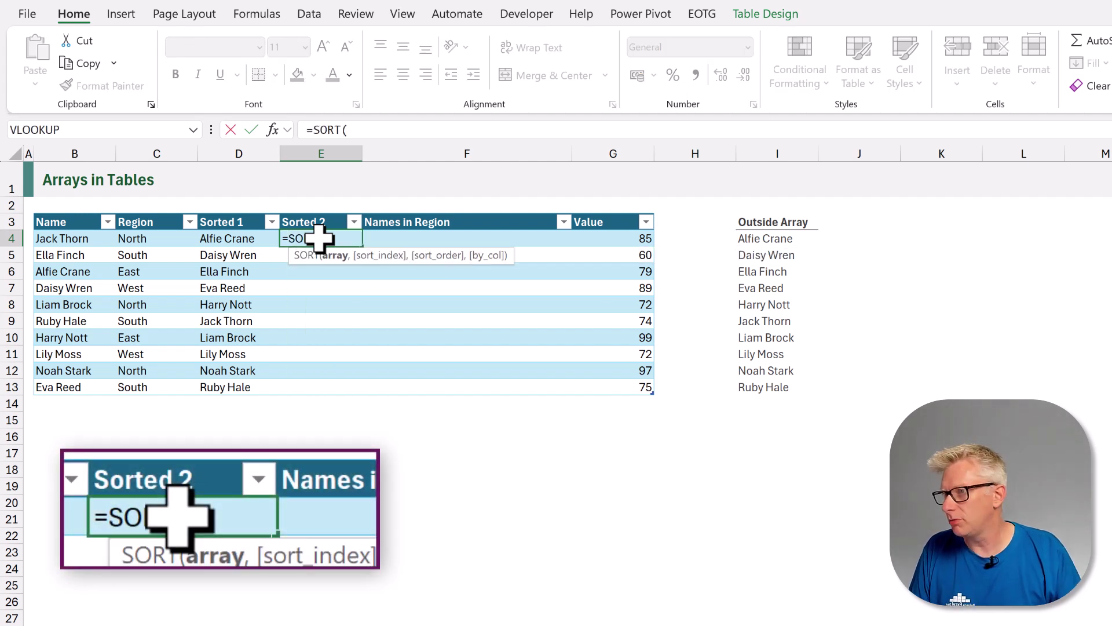
pyautogui.click(56, 207)
pyautogui.write(')')
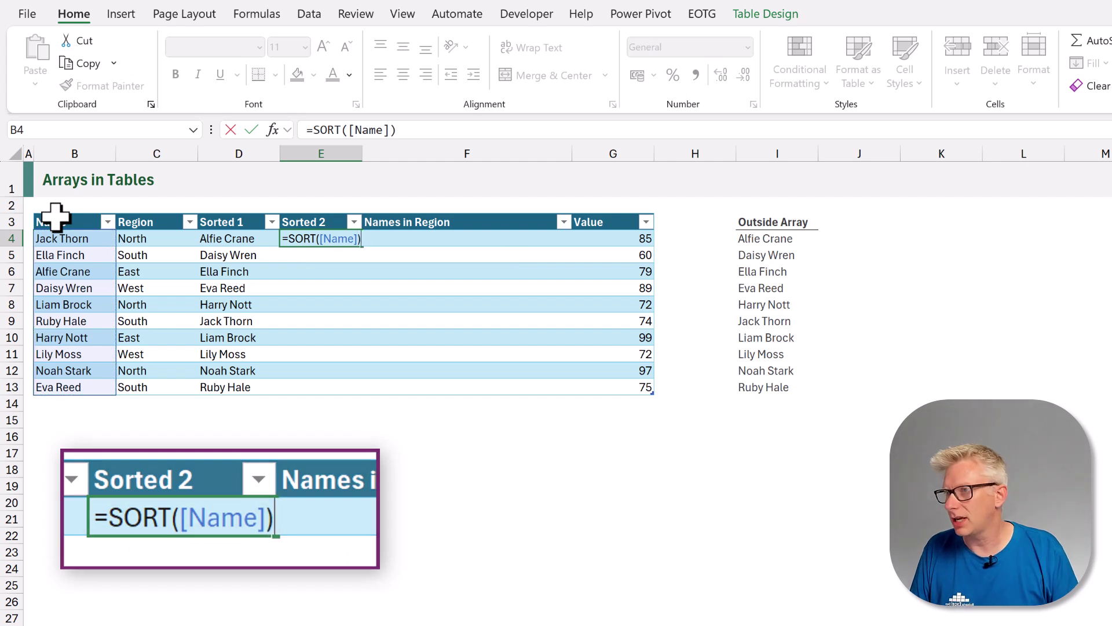
pyautogui.hotkey('ctrl', 'Return')
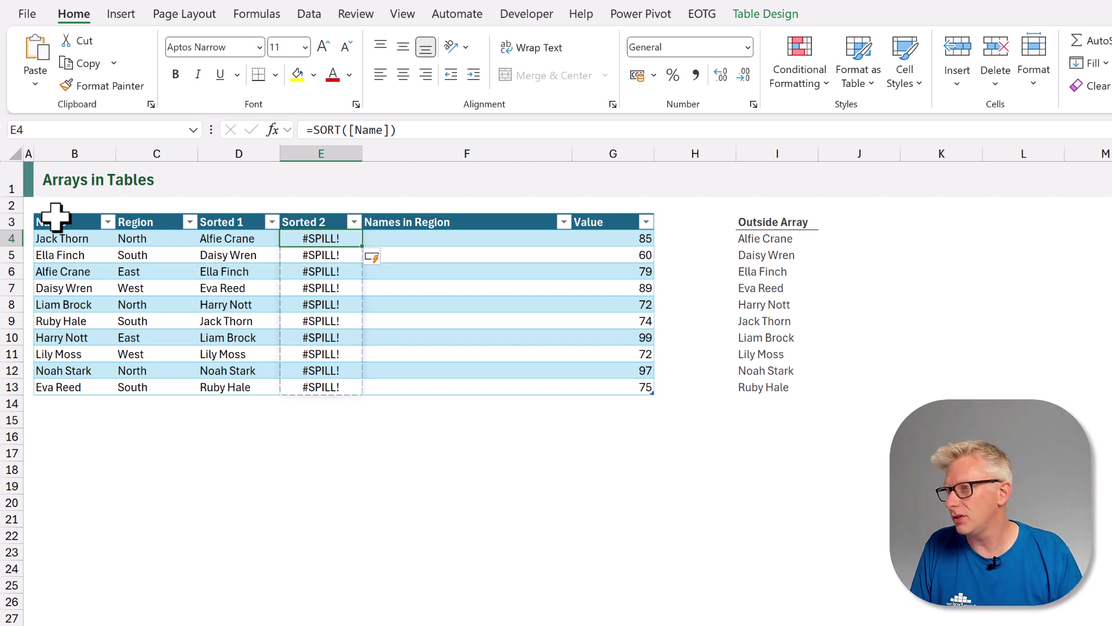
pyautogui.doubleClick(291, 238)
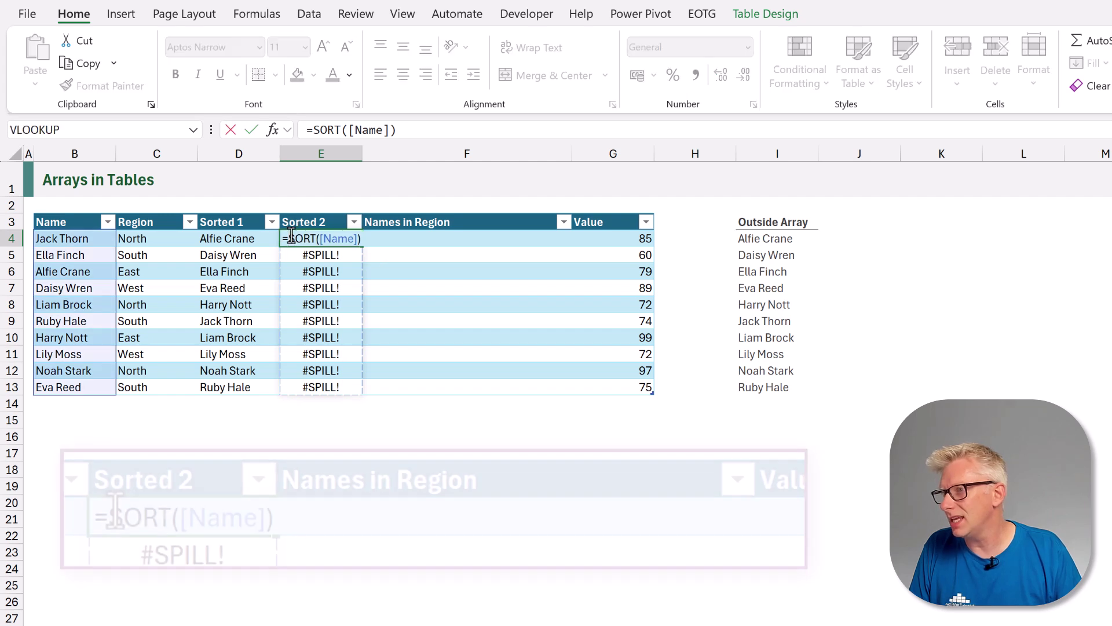
pyautogui.write('INDEX')
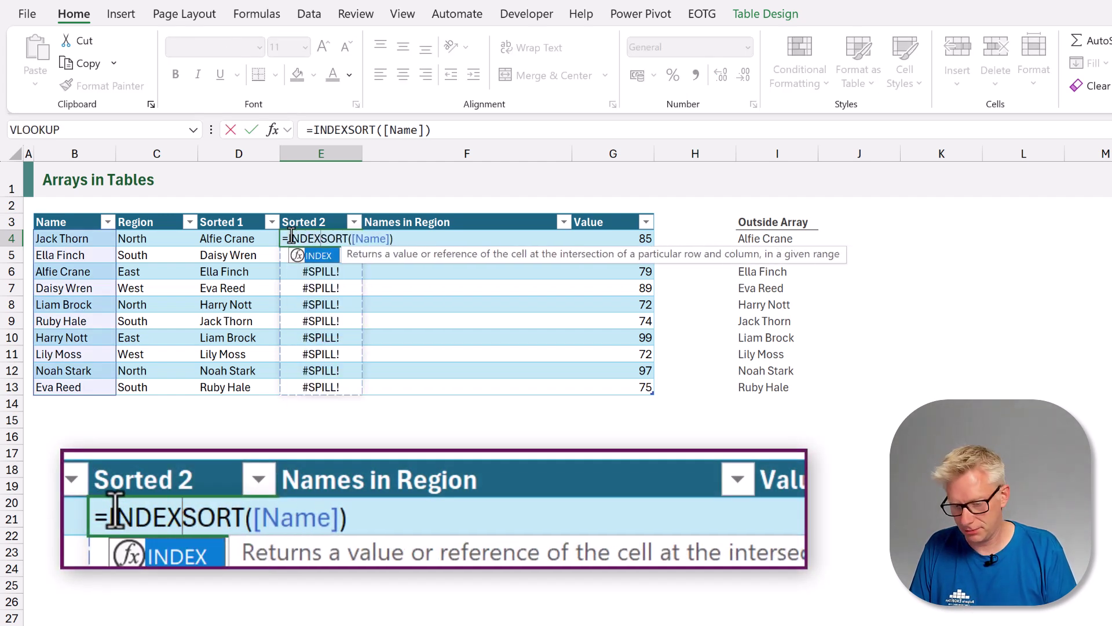
pyautogui.write('(')
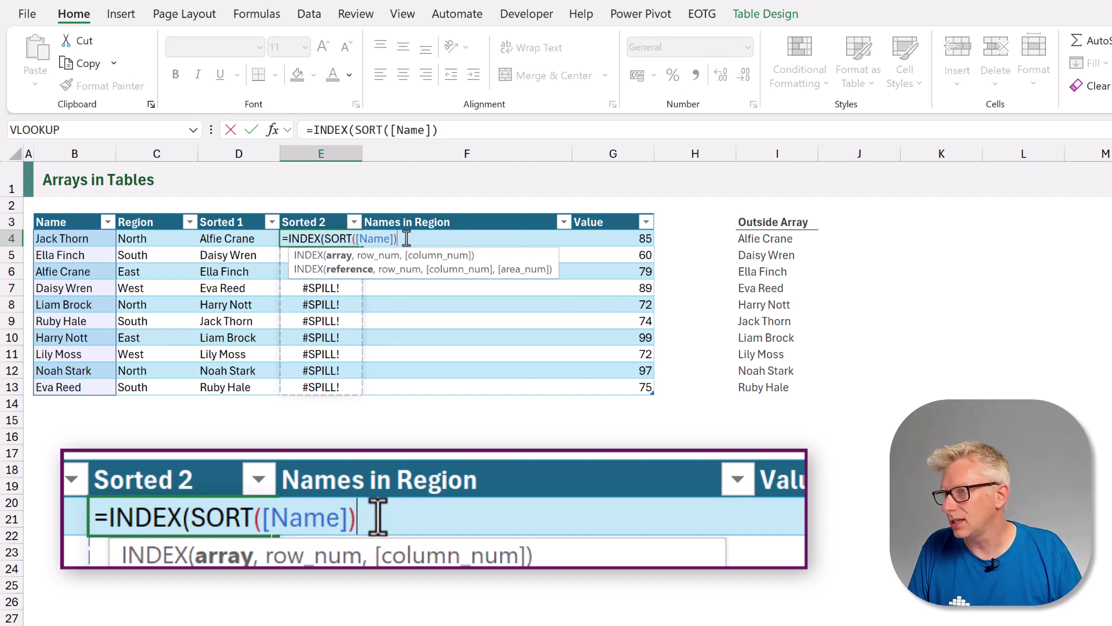
pyautogui.write(',')
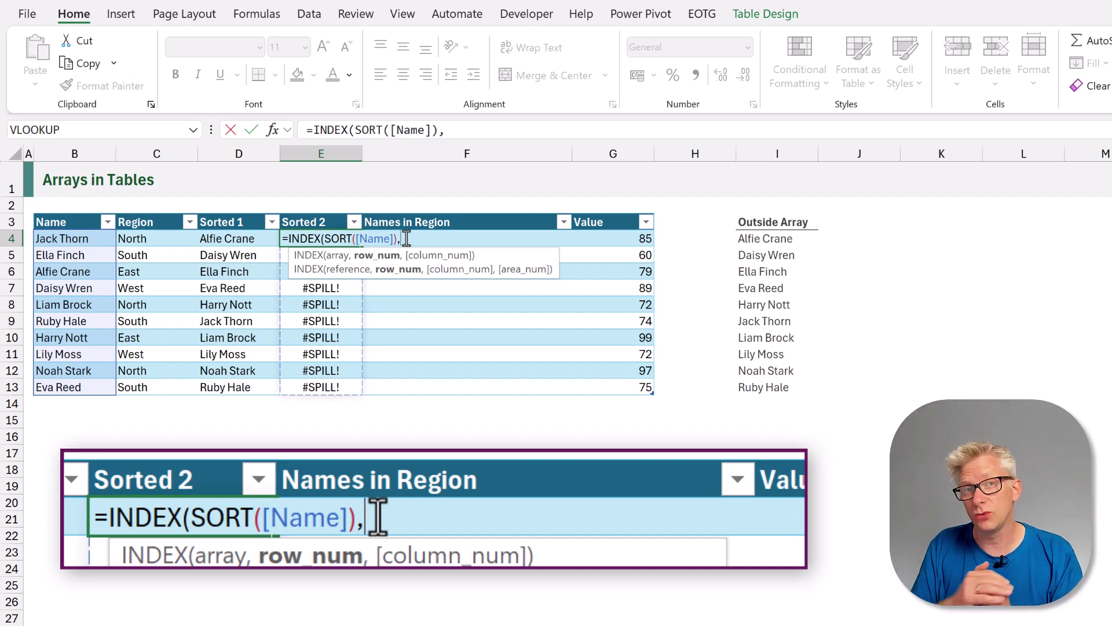
pyautogui.write('ROWS(')
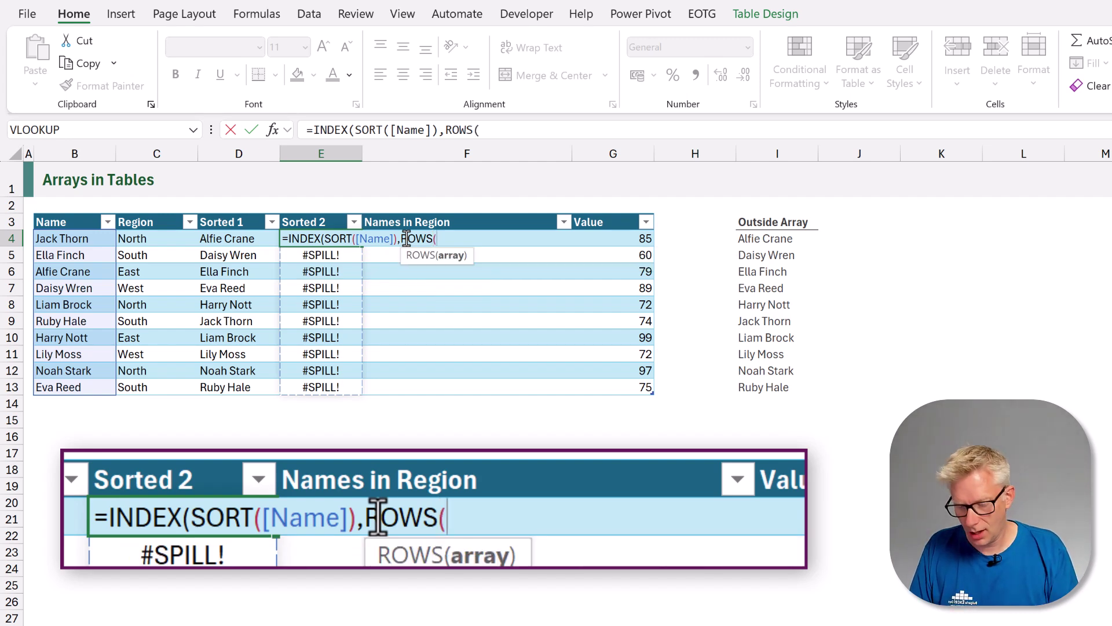
pyautogui.write('INDEX(')
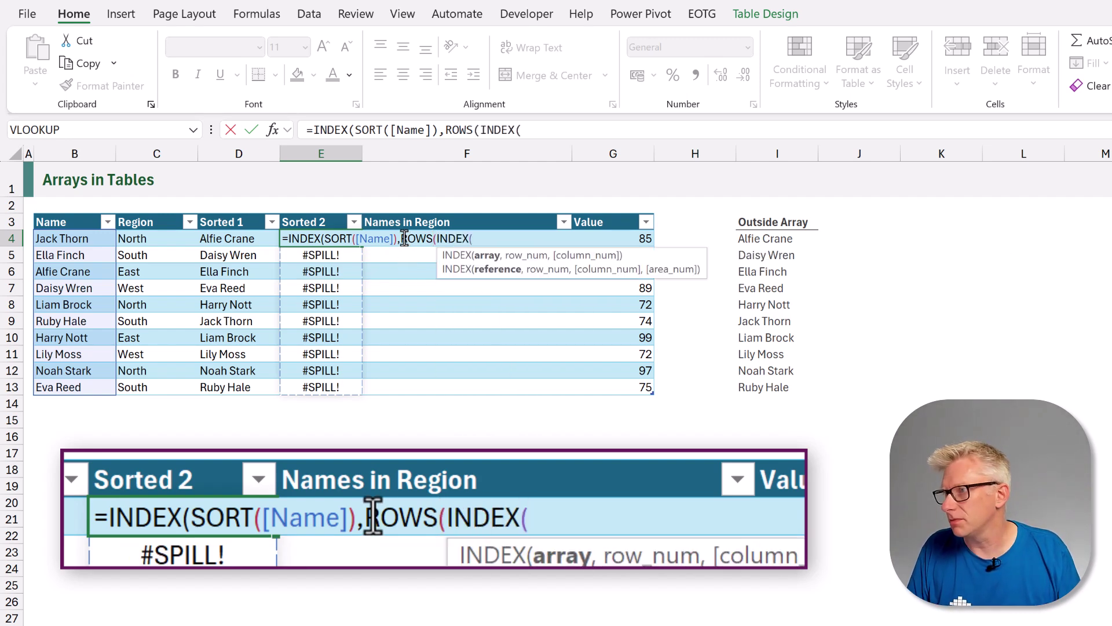
pyautogui.click(76, 216)
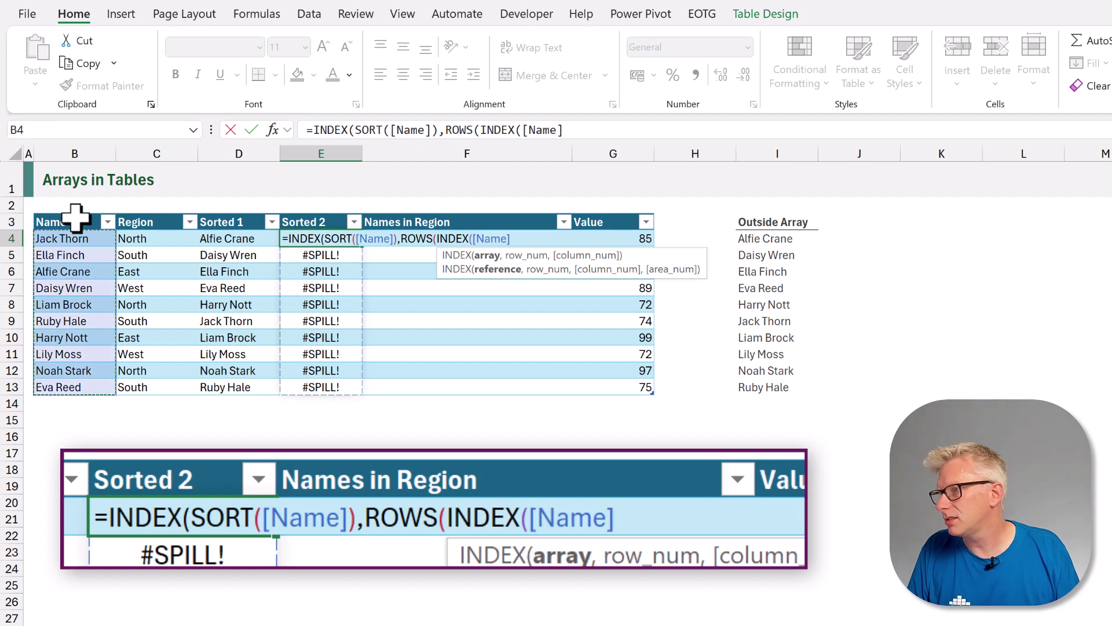
pyautogui.write(',')
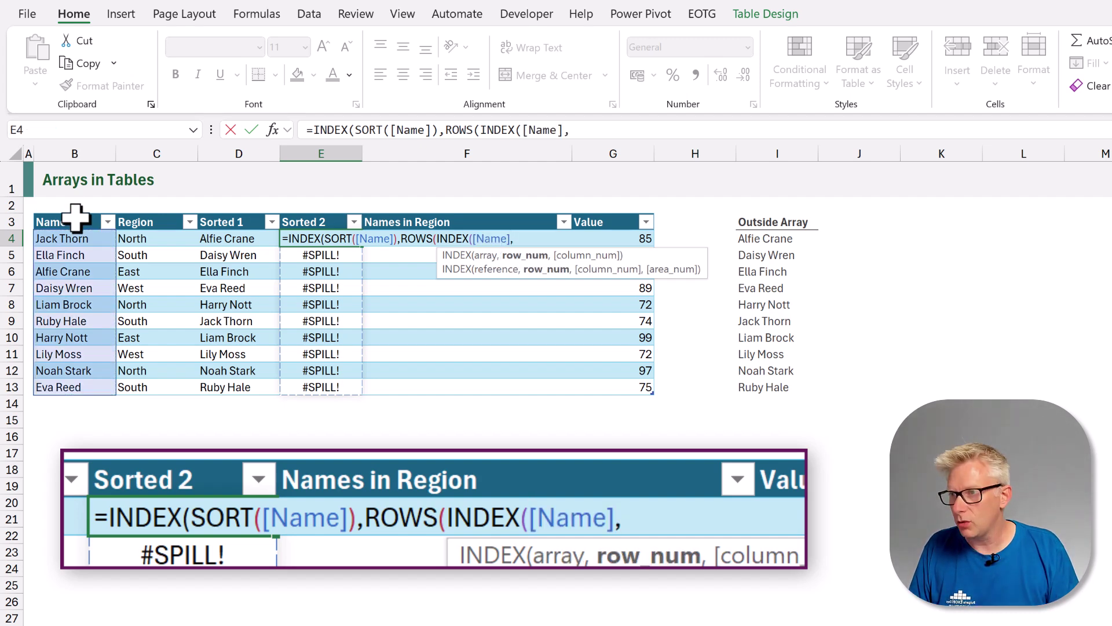
pyautogui.write('1')
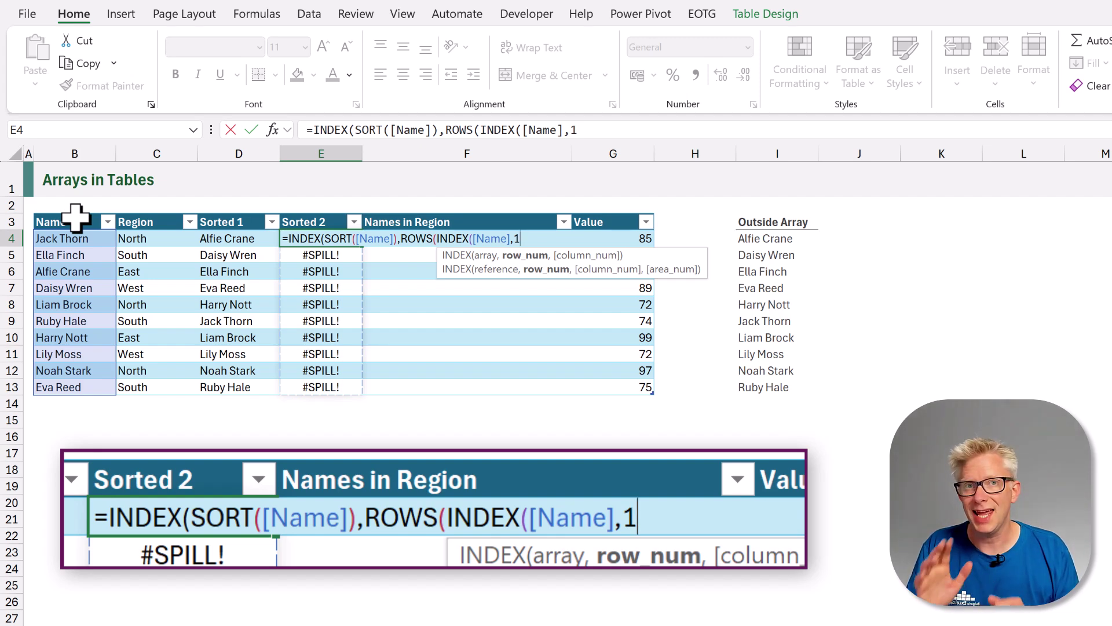
pyautogui.write('):')
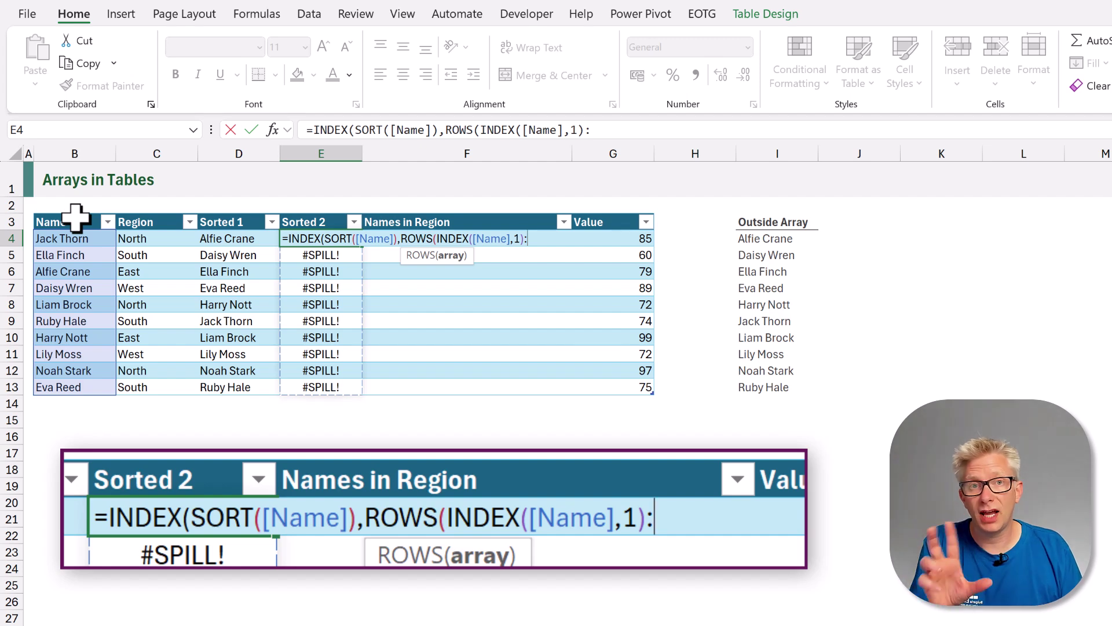
pyautogui.click(74, 238)
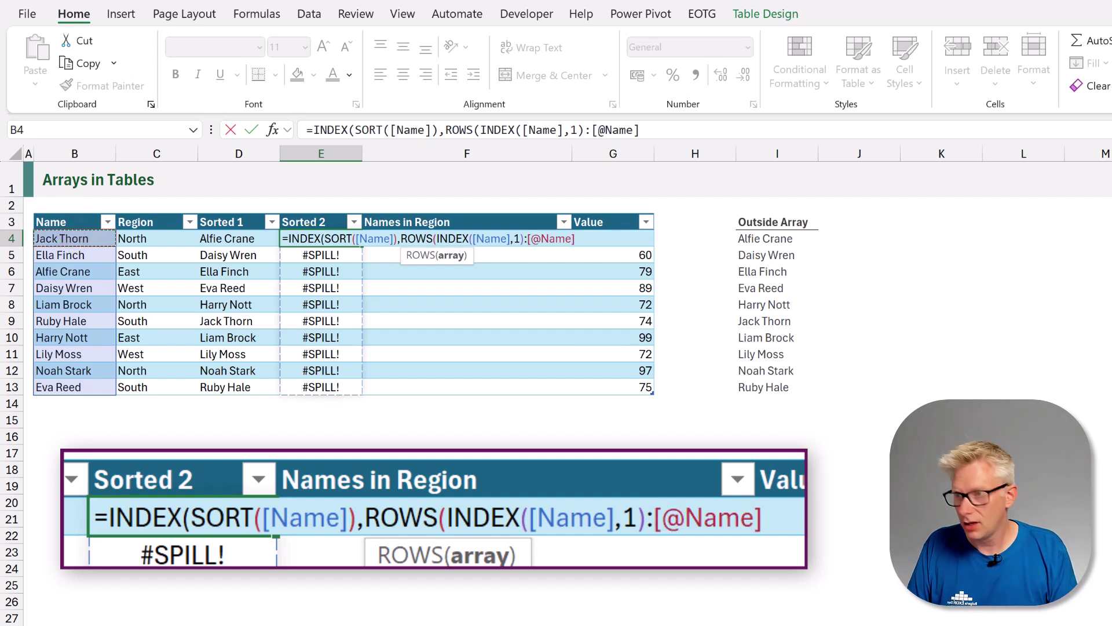
pyautogui.write(')')
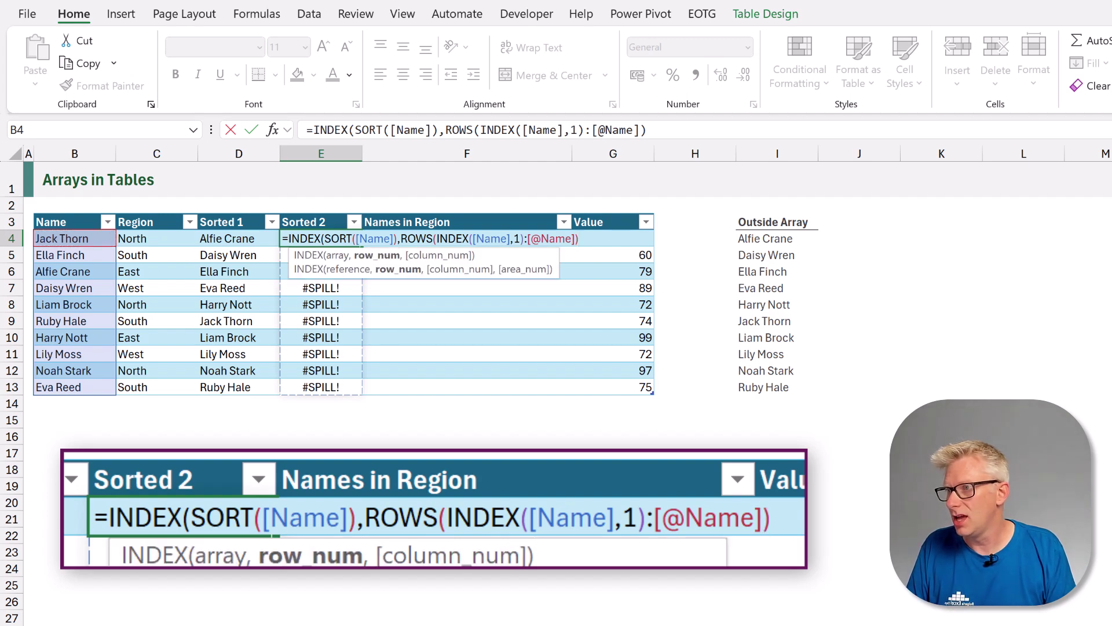
pyautogui.write(')')
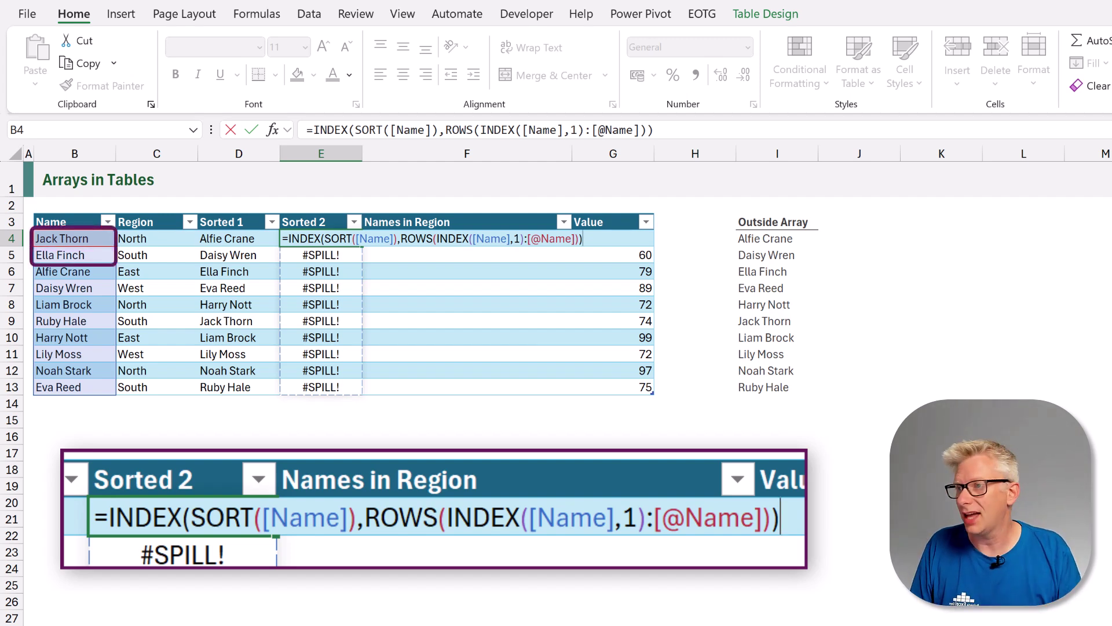
pyautogui.hotkey('ctrl', 'Return')
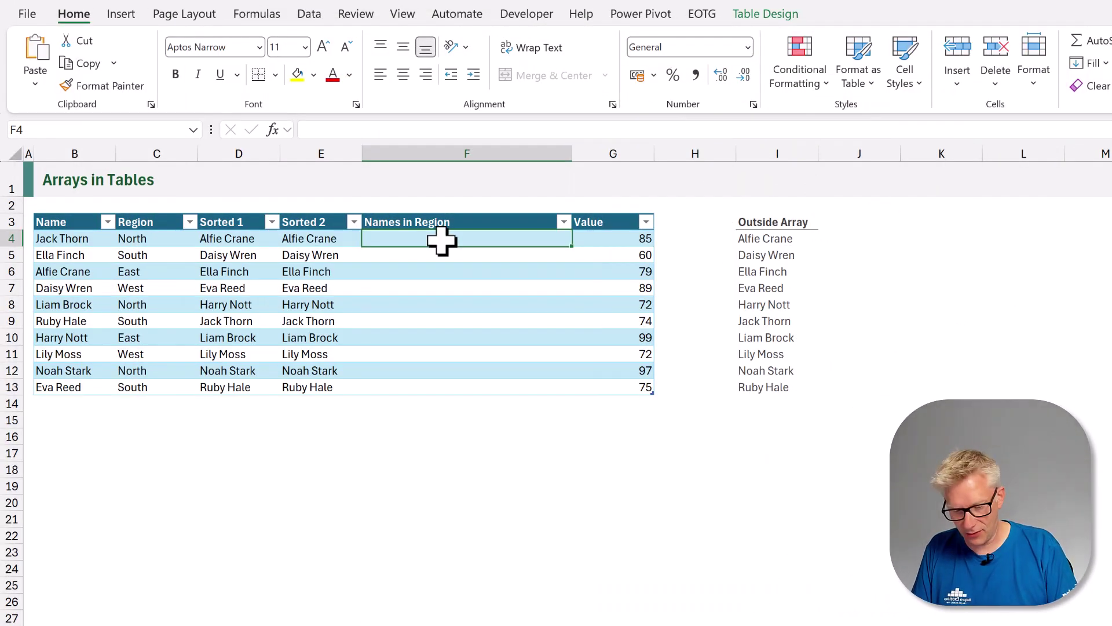
pyautogui.write('=')
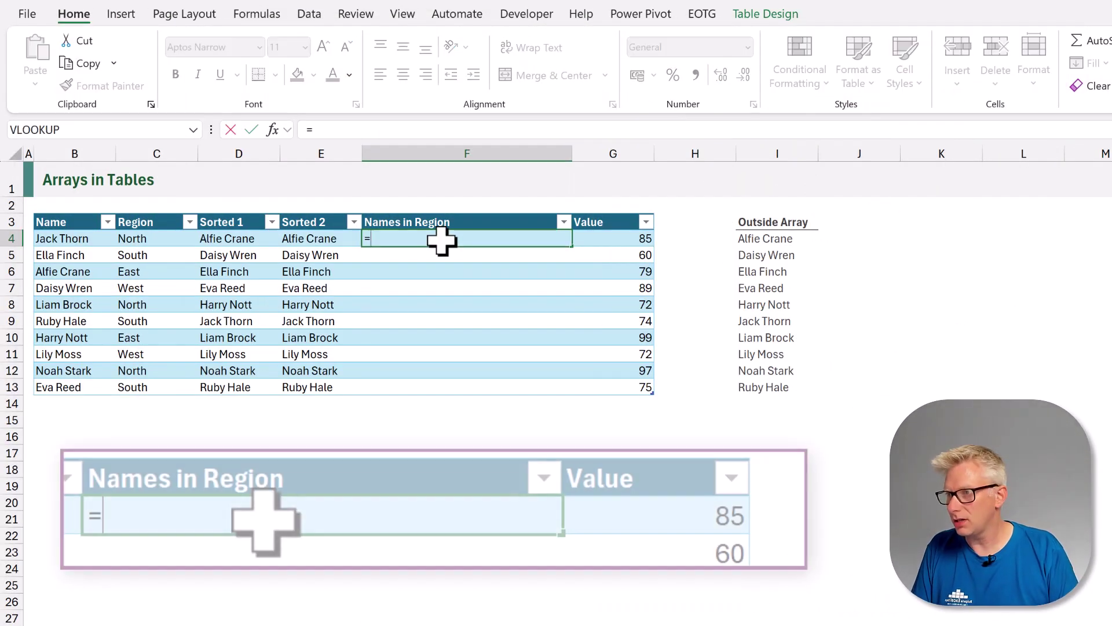
pyautogui.write('FILTER(')
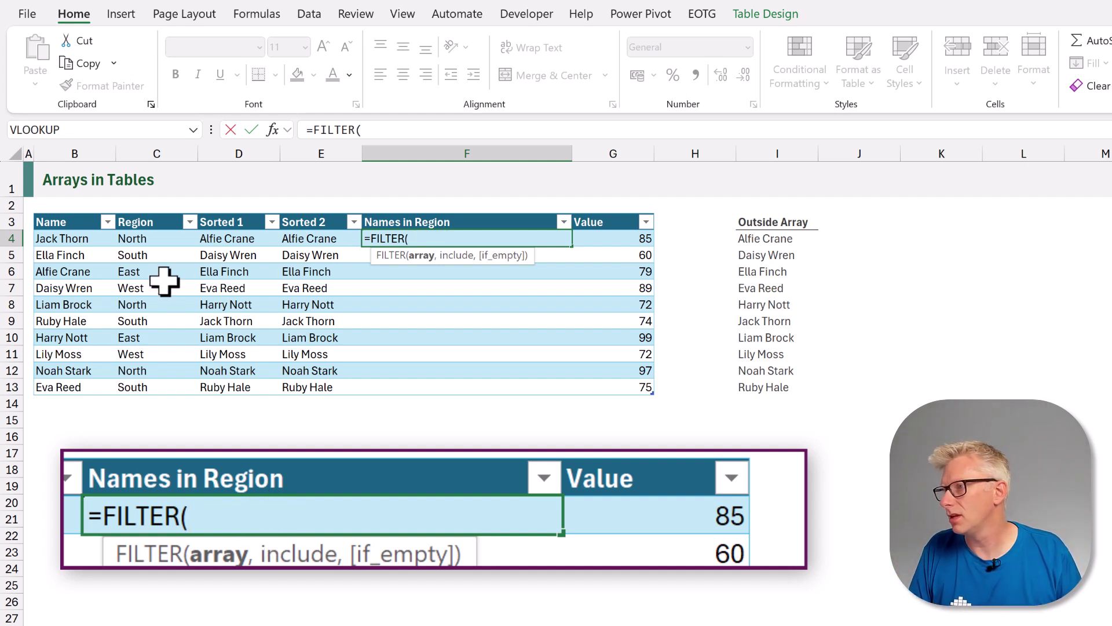
pyautogui.click(69, 206)
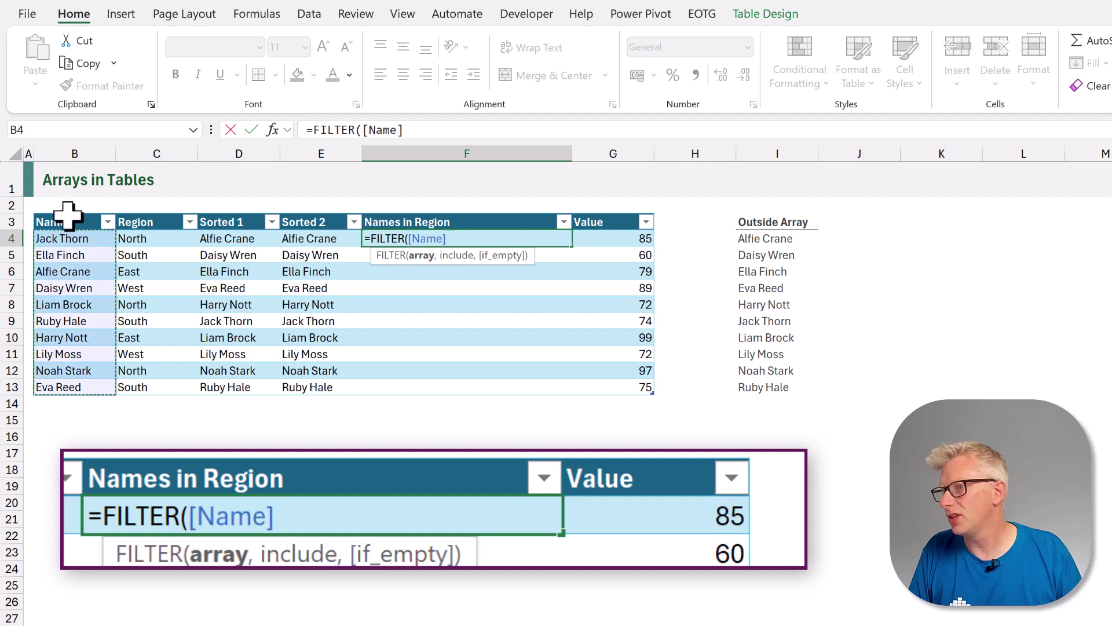
pyautogui.write(',')
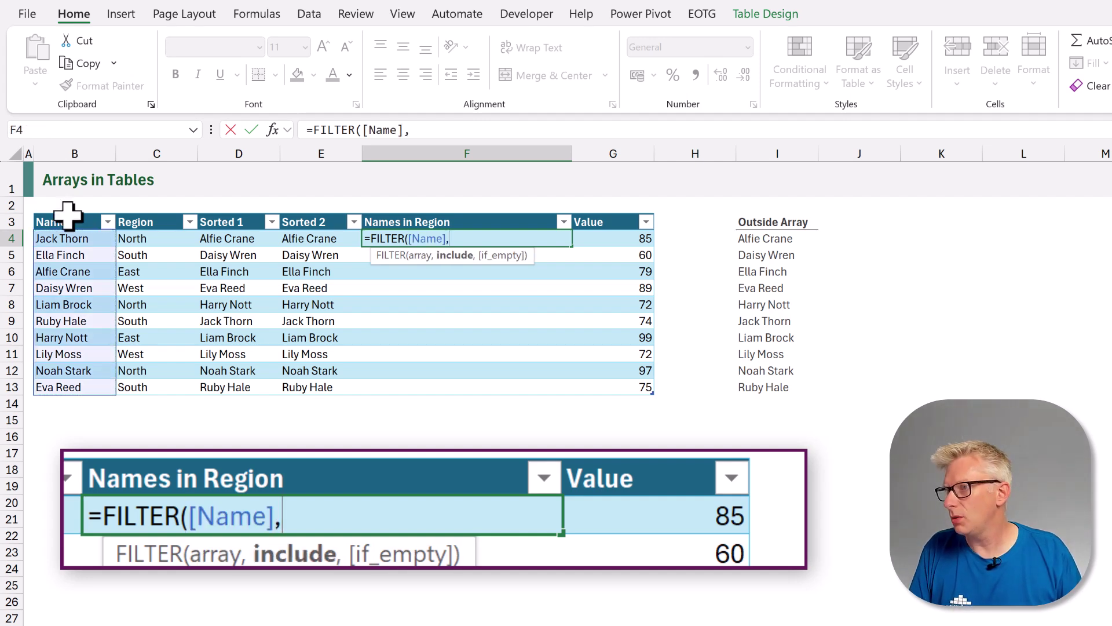
pyautogui.click(137, 208)
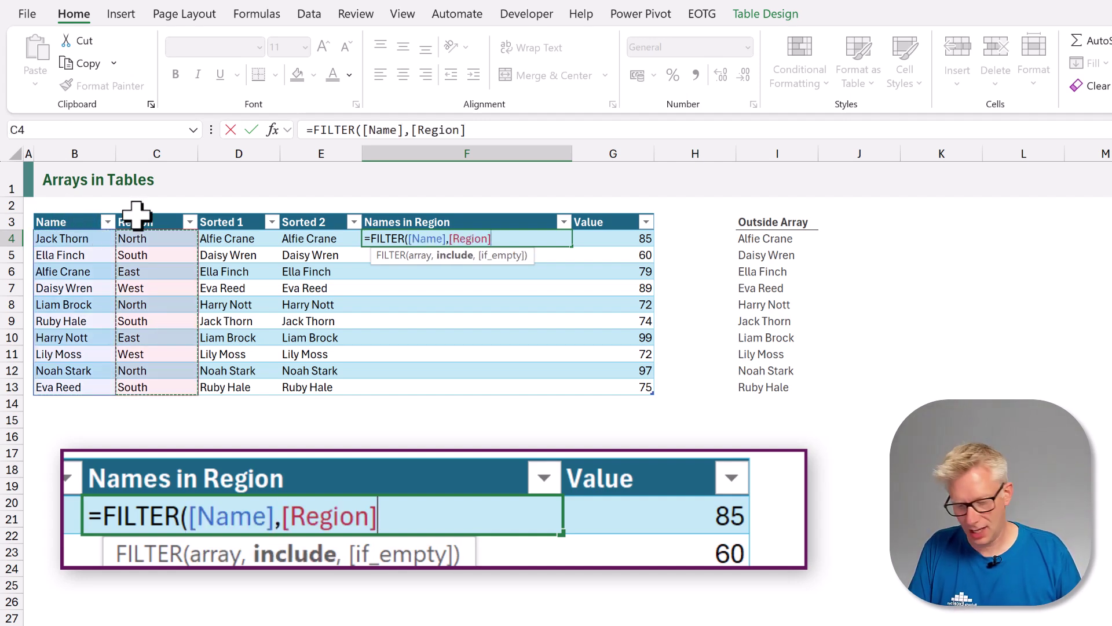
pyautogui.write('=')
pyautogui.click(143, 238)
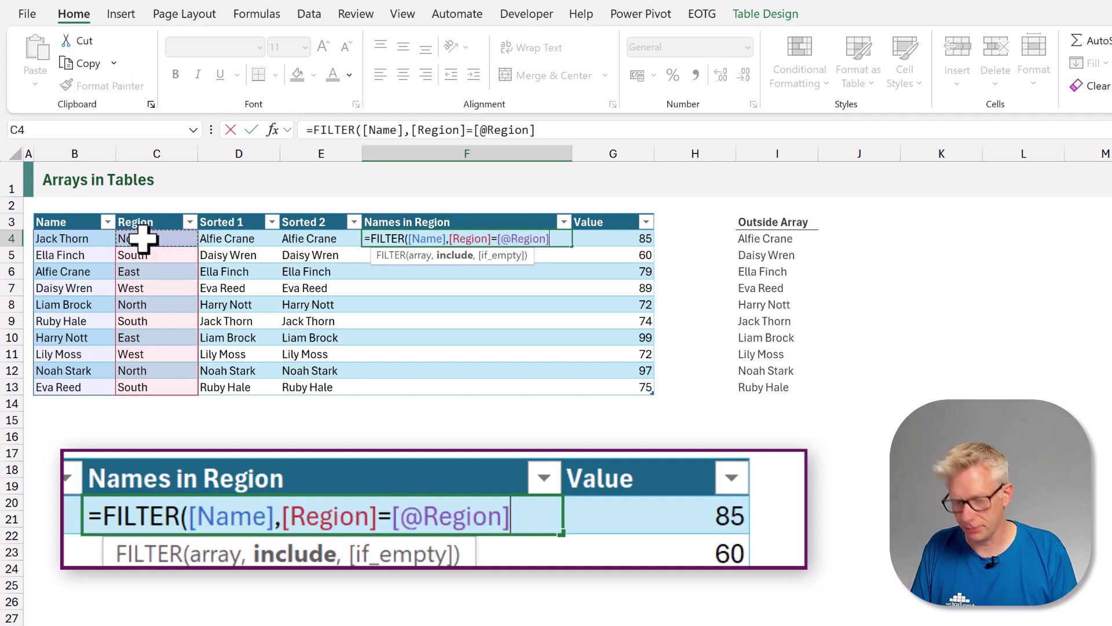
pyautogui.write(')')
pyautogui.hotkey('ctrl', 'Return')
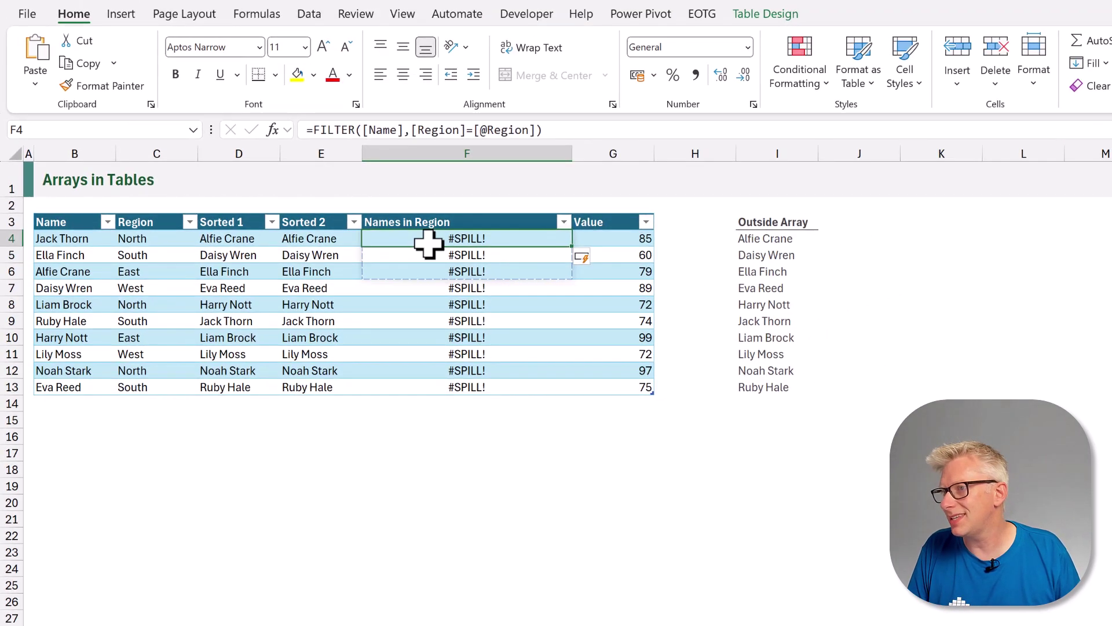
pyautogui.doubleClick(369, 239)
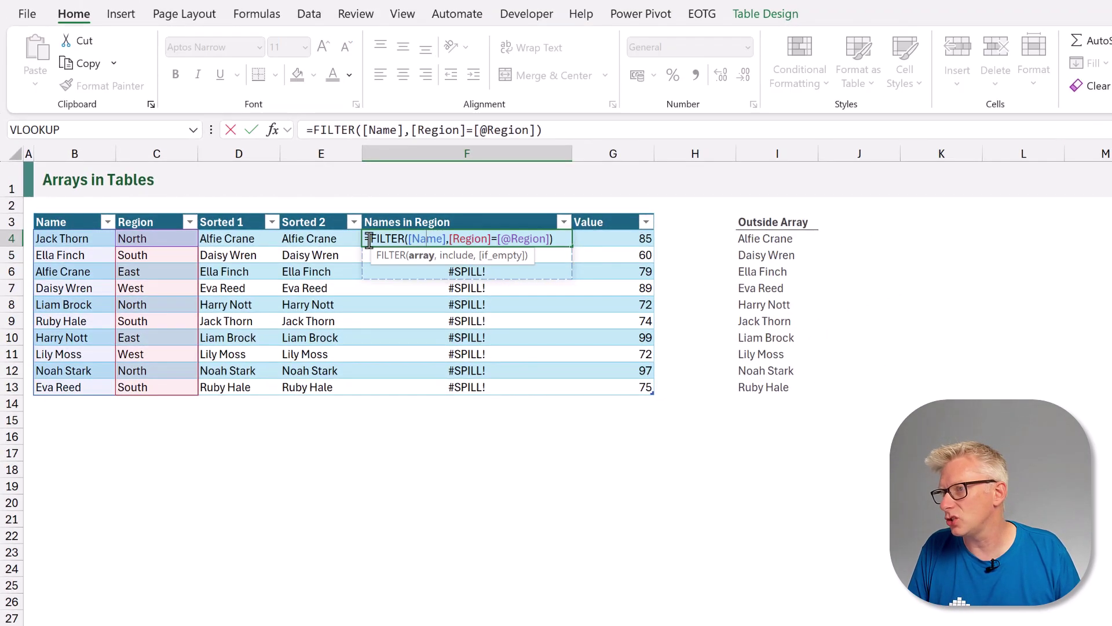
pyautogui.write('TEXT')
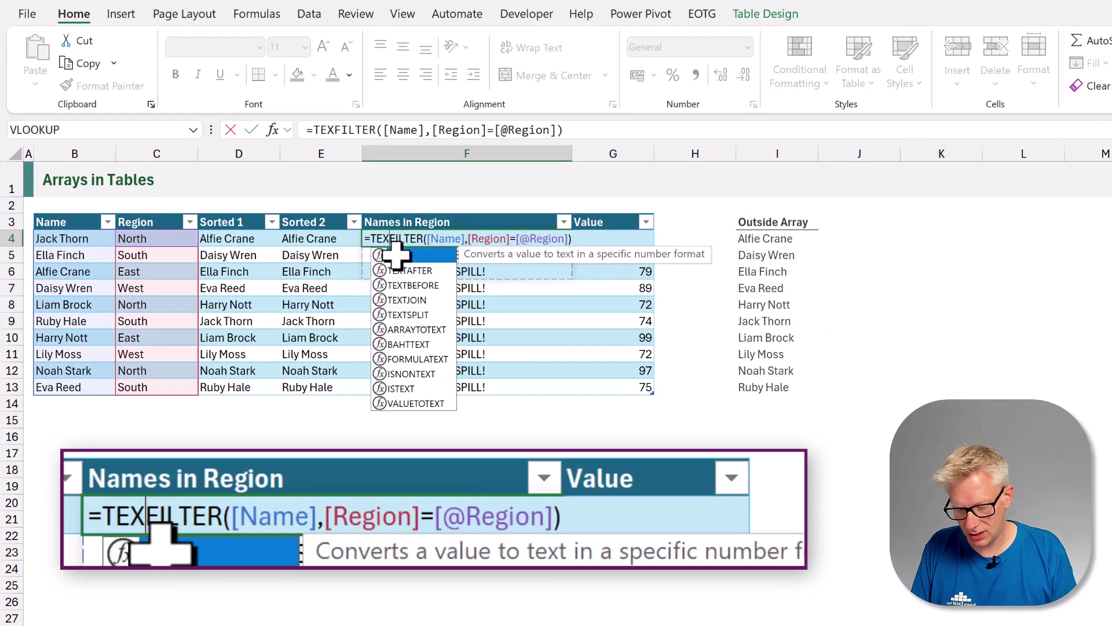
pyautogui.write('JOIN(')
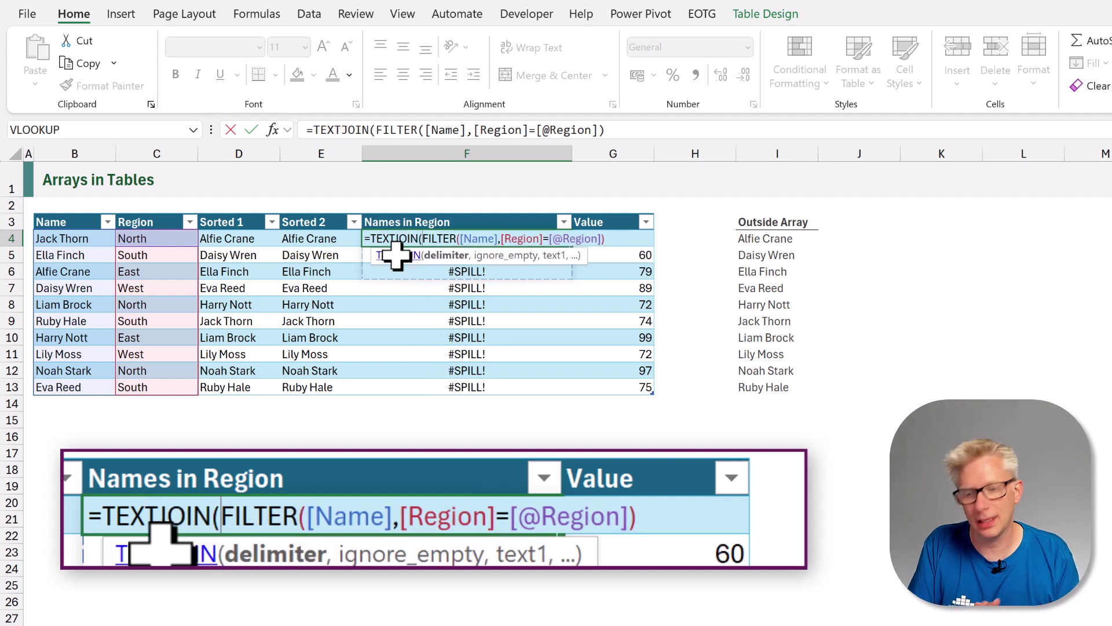
pyautogui.write('"|')
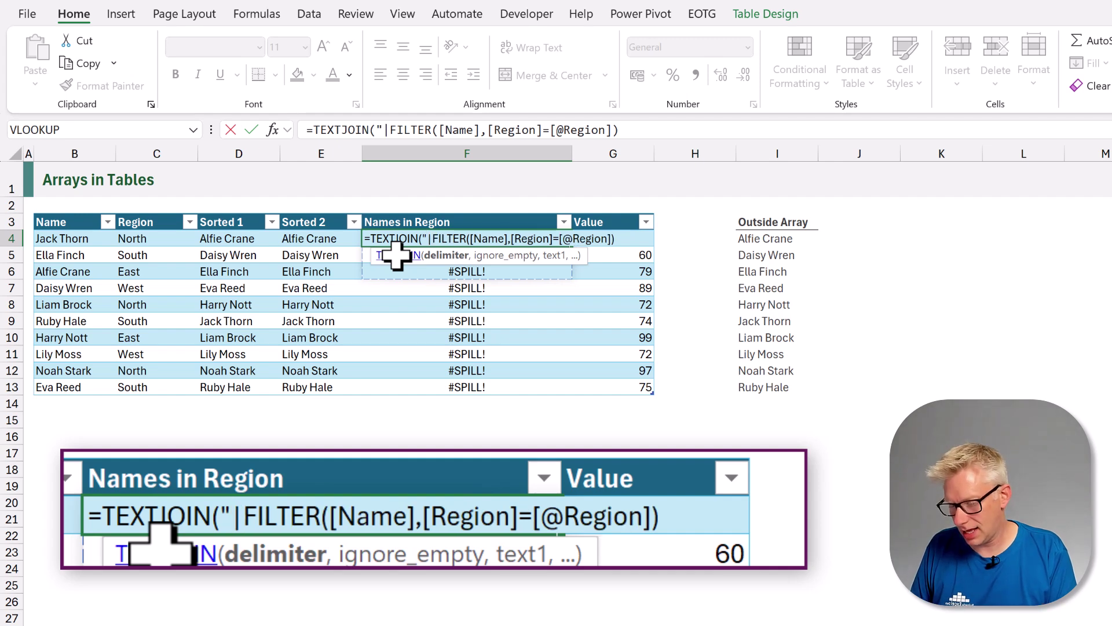
pyautogui.write('",')
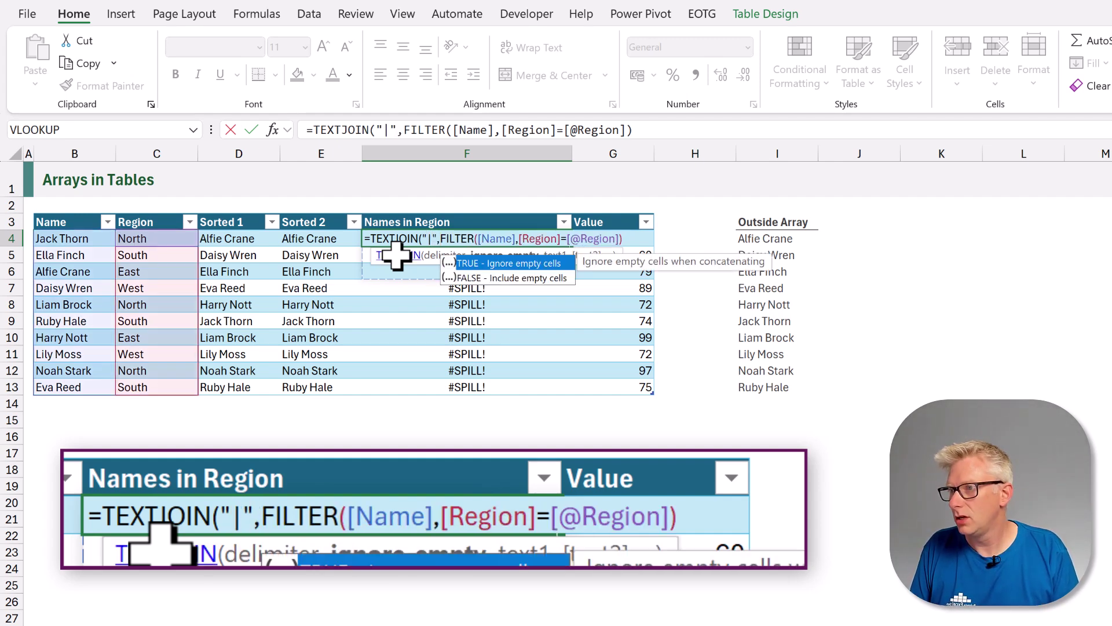
pyautogui.press('Tab')
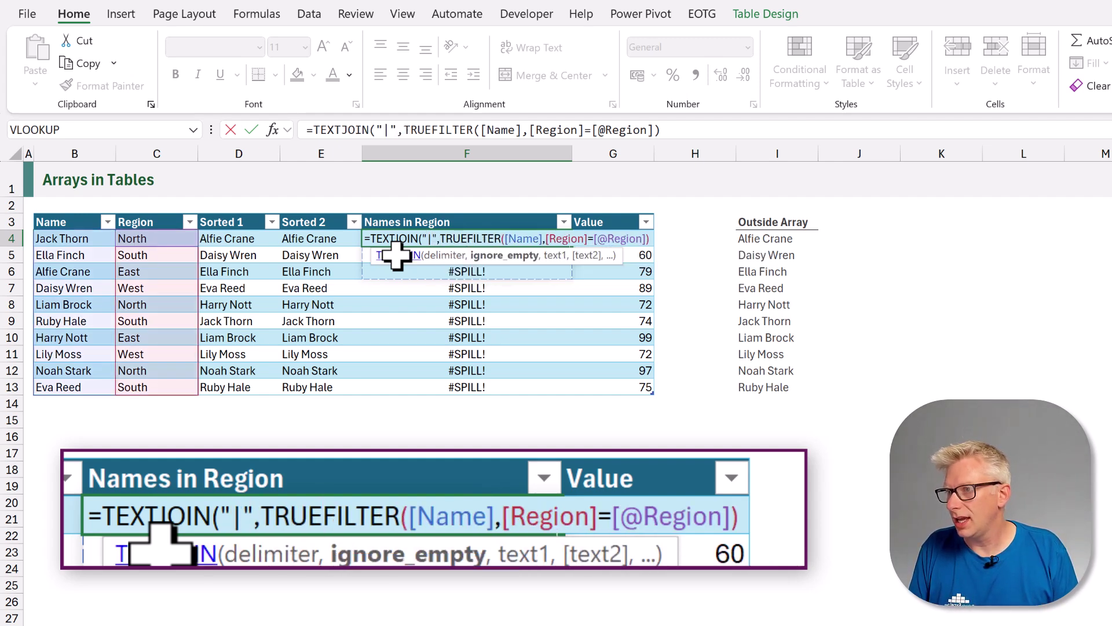
pyautogui.write(',')
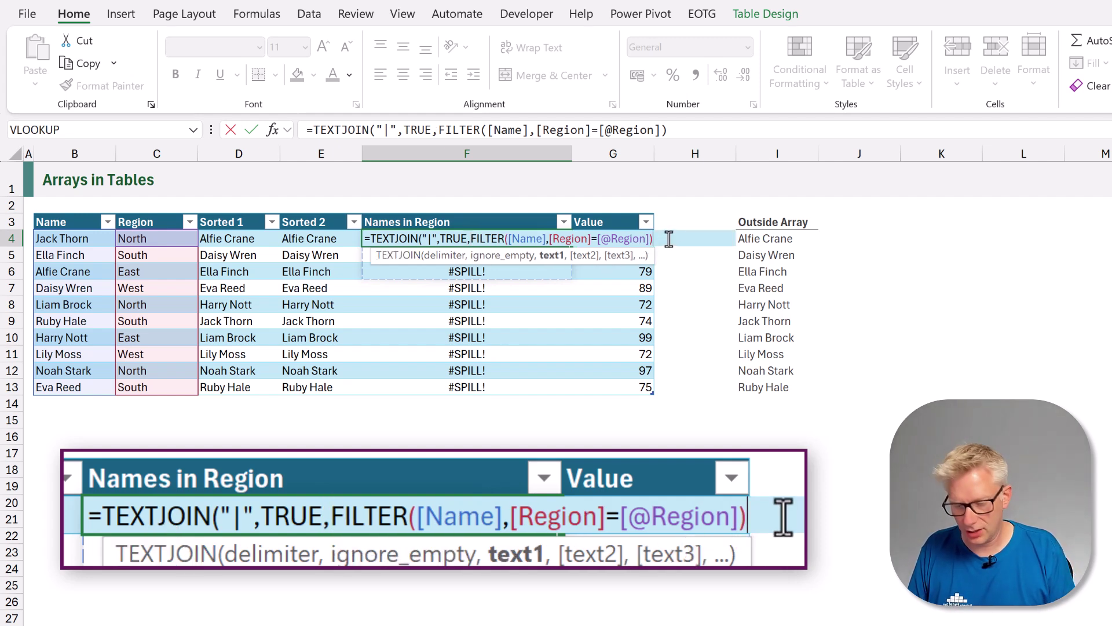
pyautogui.write(')')
pyautogui.hotkey('ctrl', 'Return')
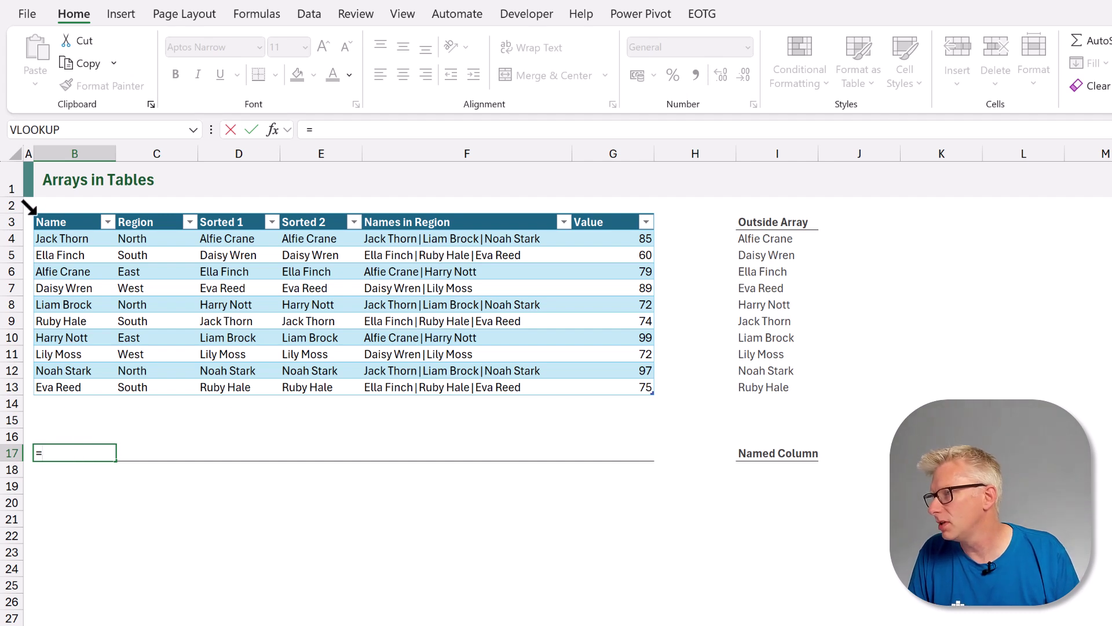
# - Enter =Data[#Headers] in B17 and =FILTER(Data,Data[Region]="North") in B18
pyautogui.click(29, 222)
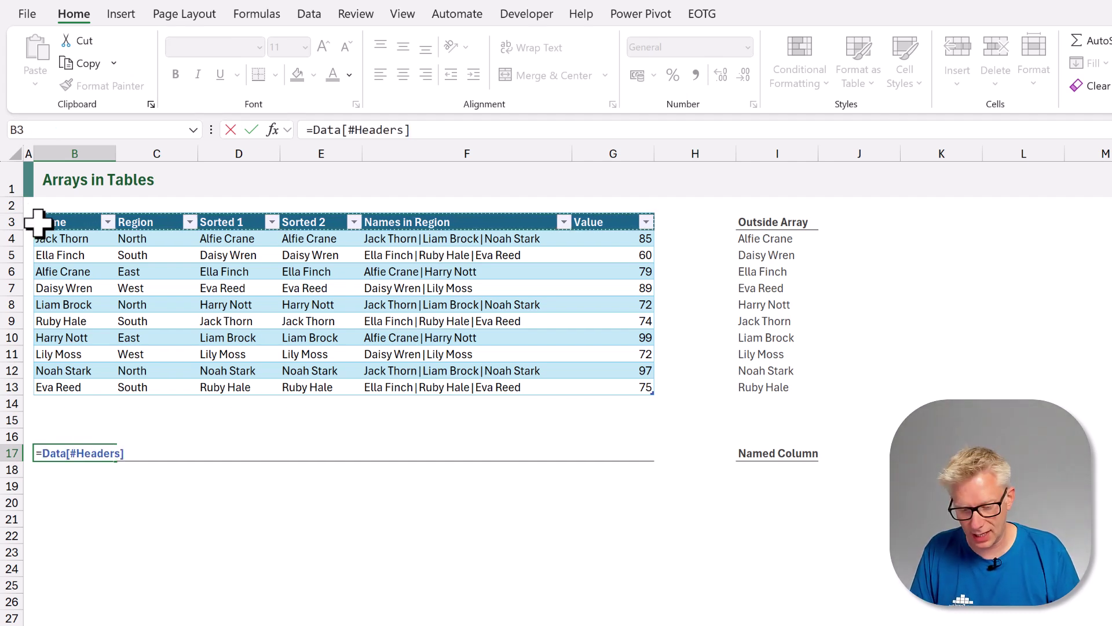
pyautogui.press('Return')
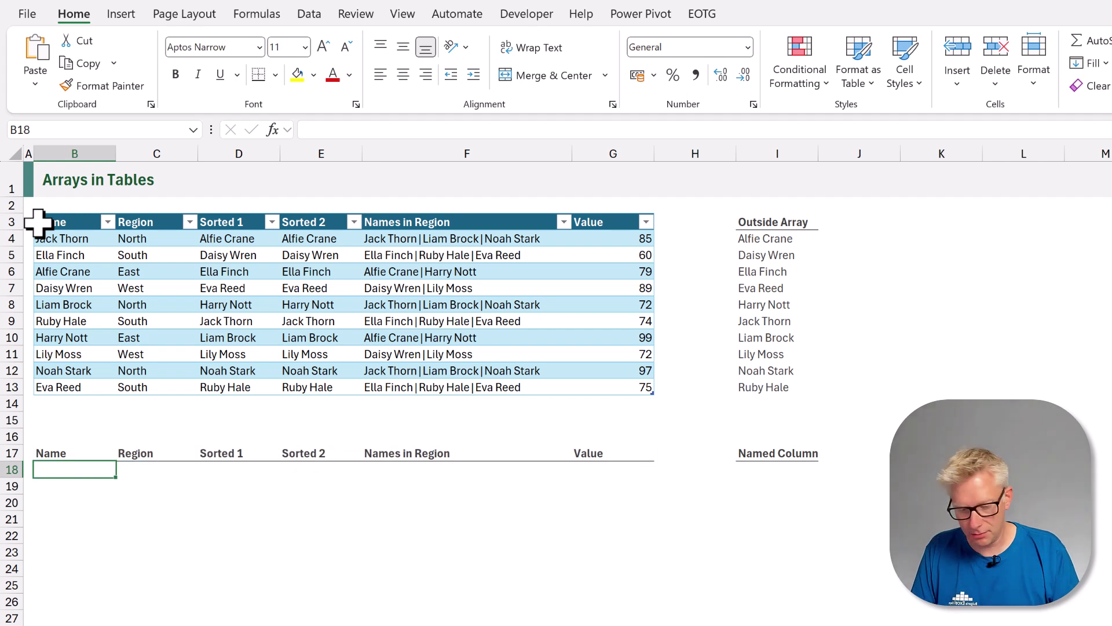
pyautogui.write('=FILTER(')
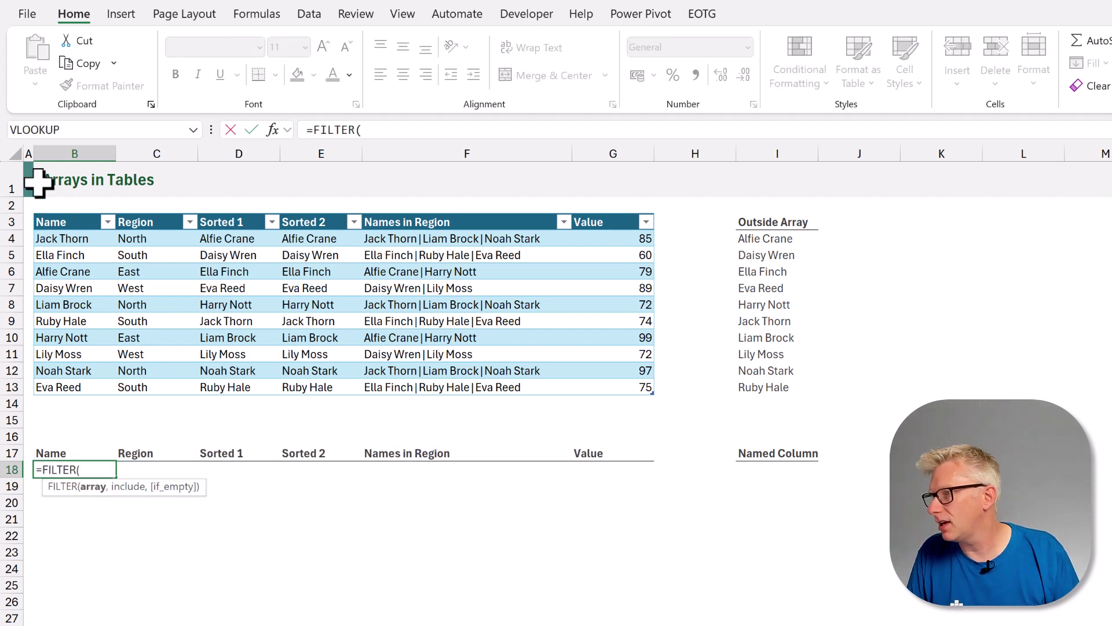
pyautogui.click(36, 216)
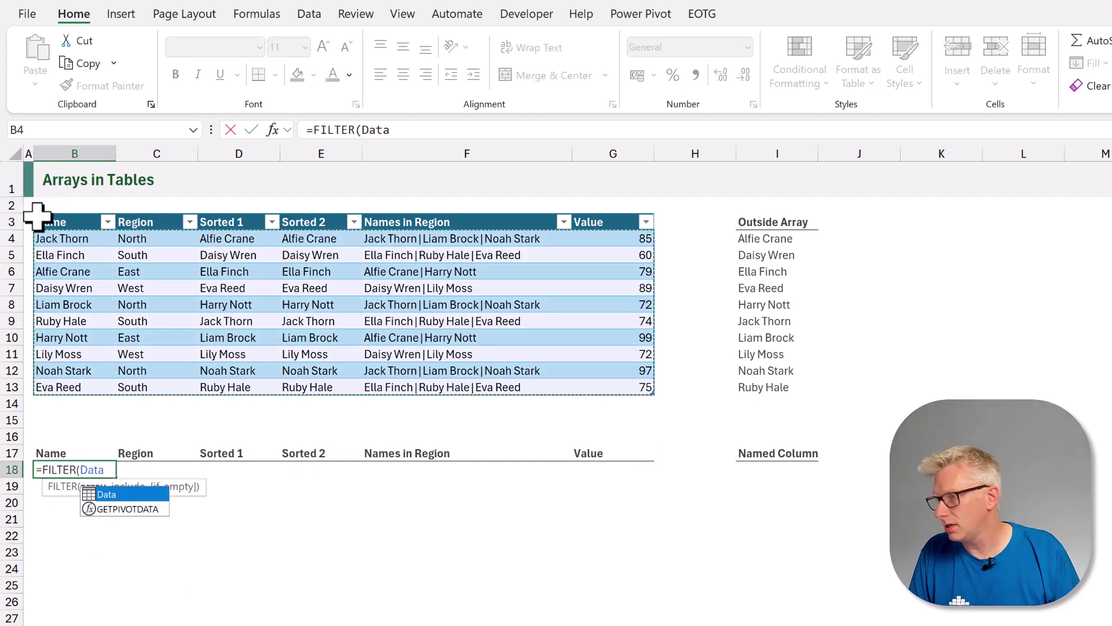
pyautogui.write(',')
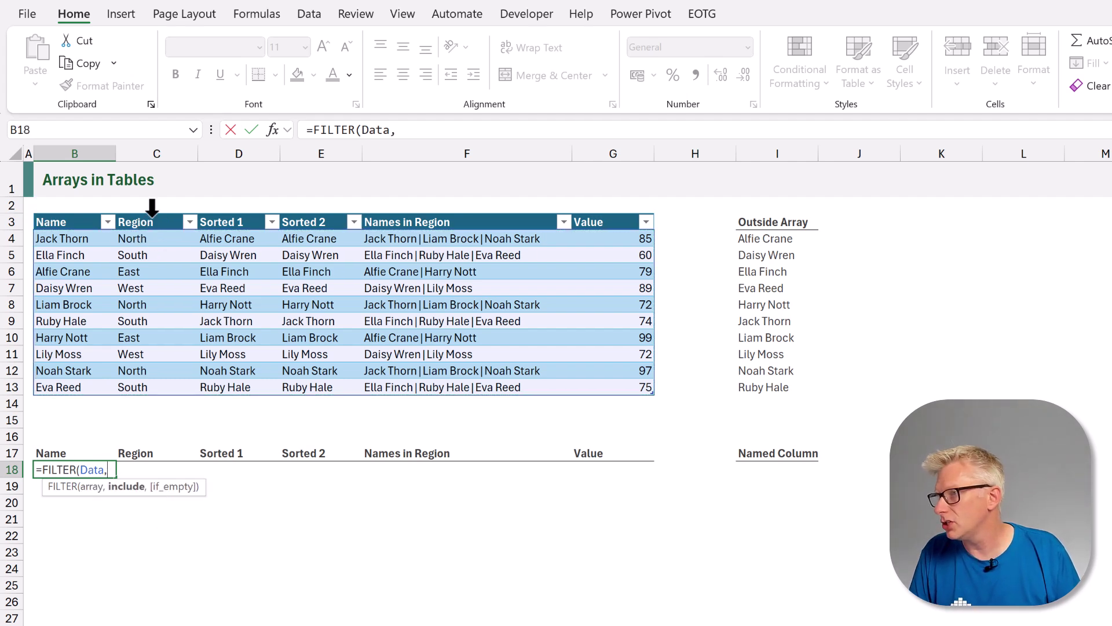
pyautogui.click(152, 210)
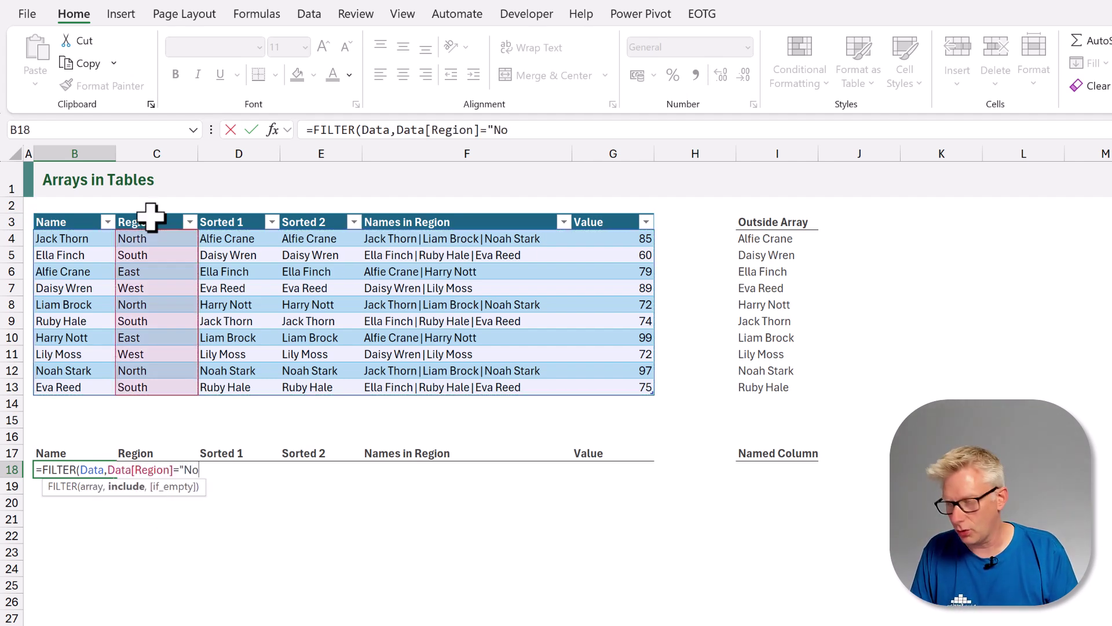
pyautogui.write('="North")')
pyautogui.press('Return')
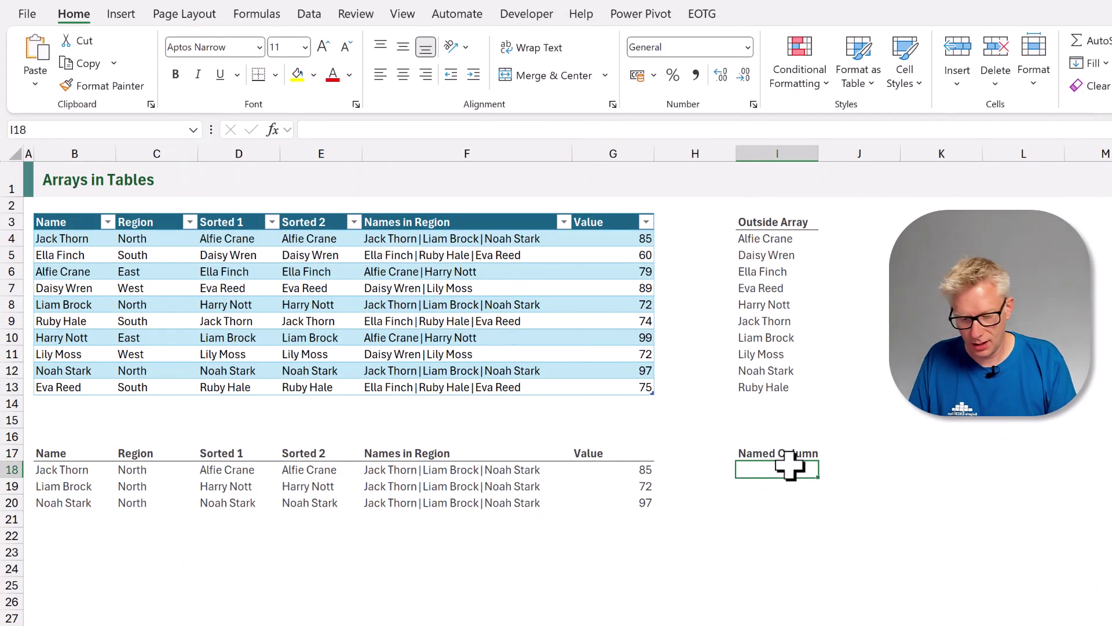
# - Enter =FILTER(B18#,B17#="Value") in I18 under Named Column, currently showing 0
pyautogui.write('=FILTER')
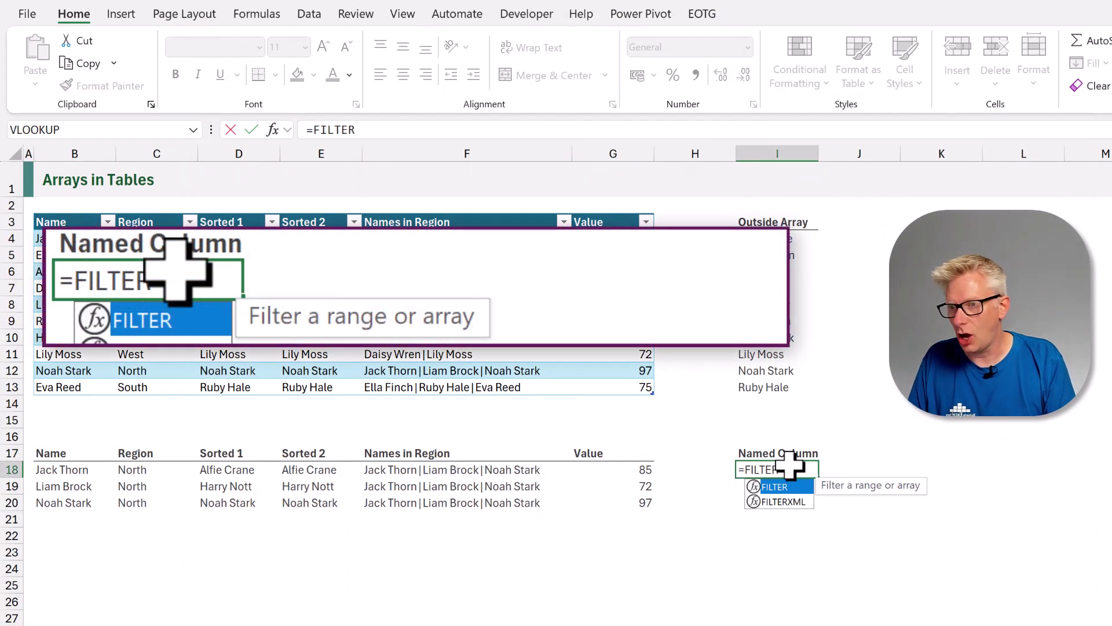
pyautogui.press('Tab')
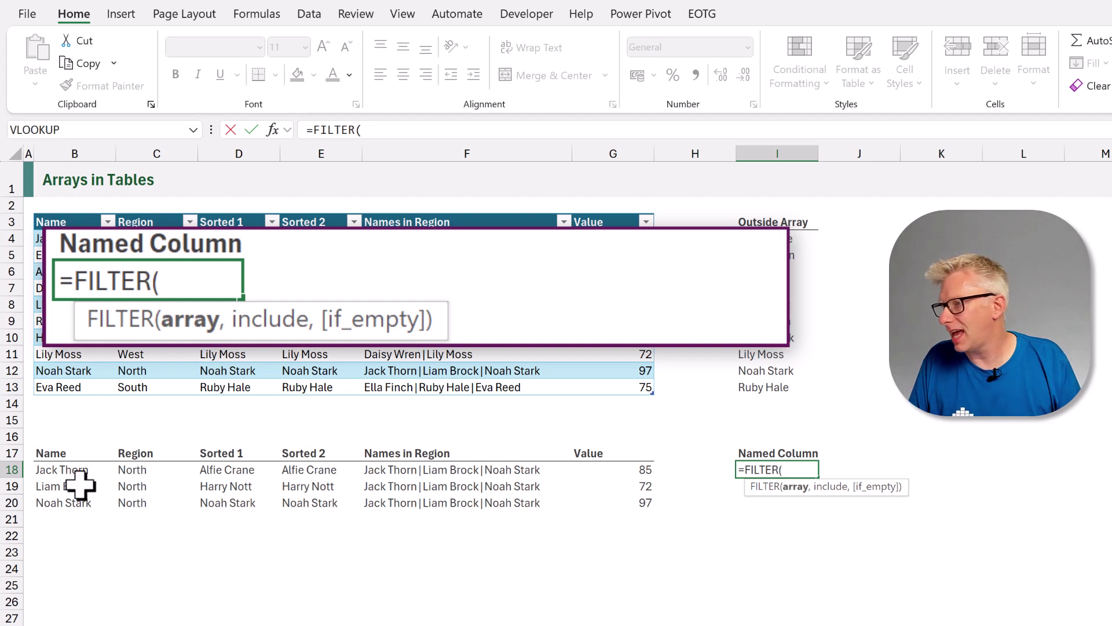
pyautogui.click(74, 469)
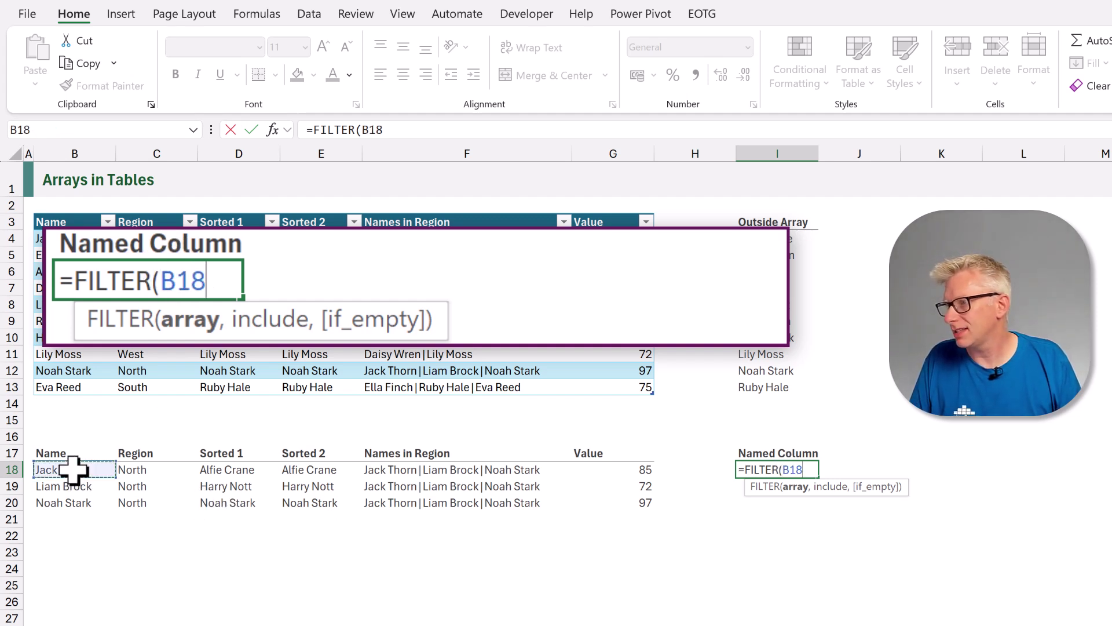
pyautogui.write('#')
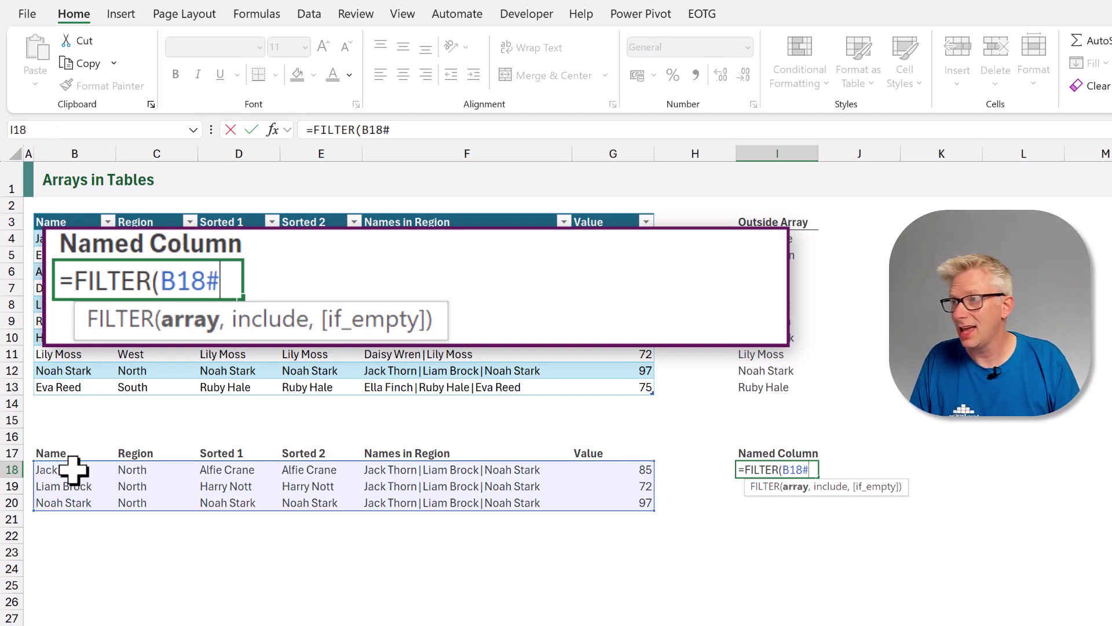
pyautogui.write(',')
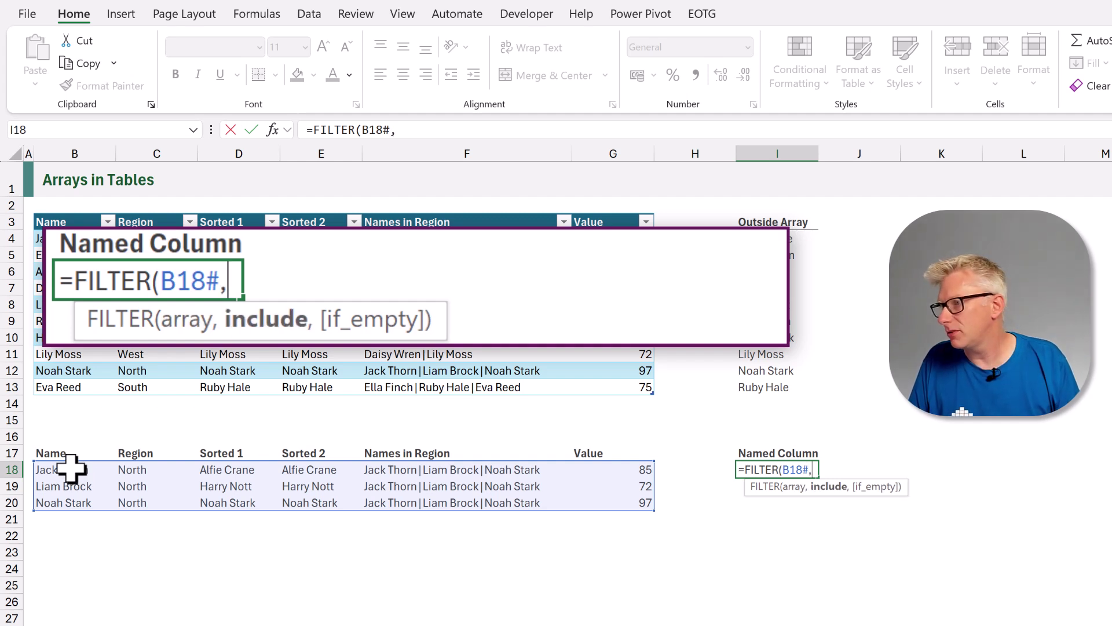
pyautogui.click(54, 451)
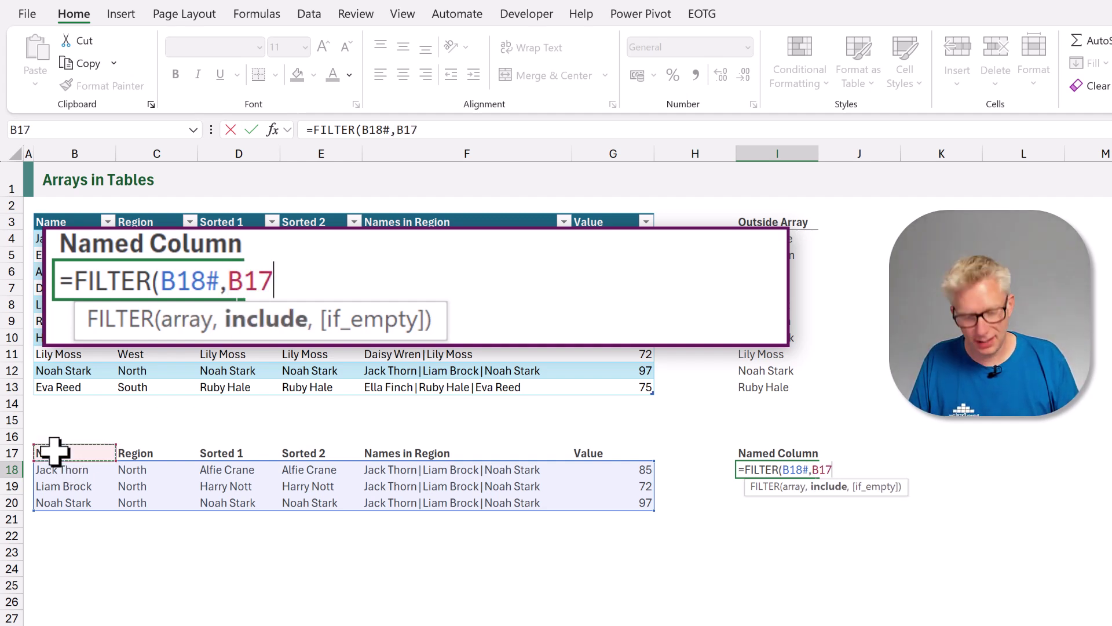
pyautogui.write('#')
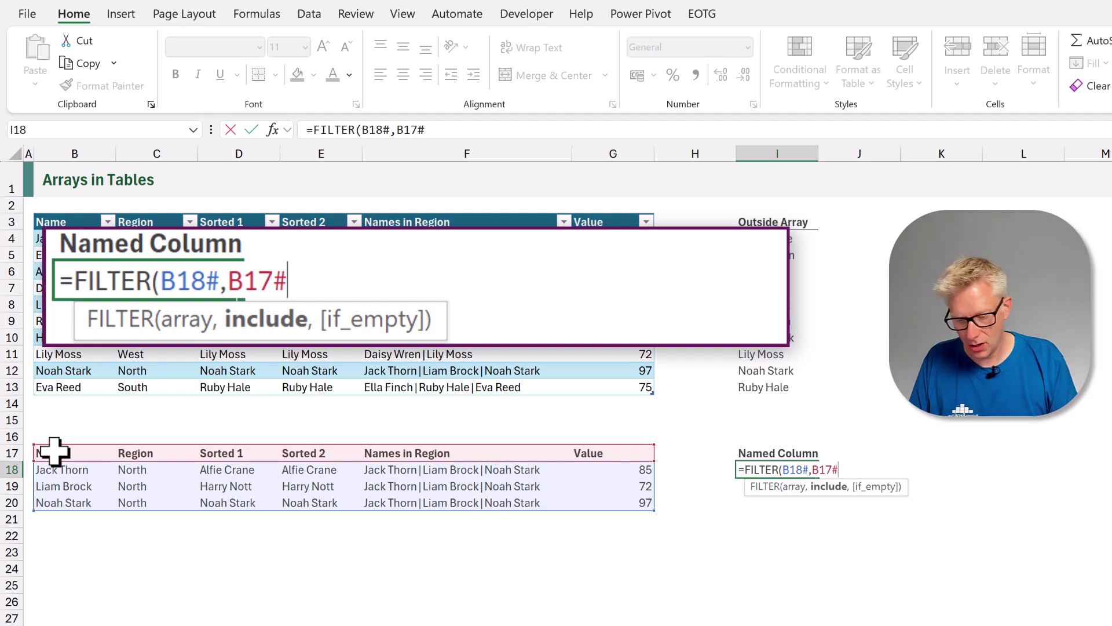
pyautogui.write('="Value")')
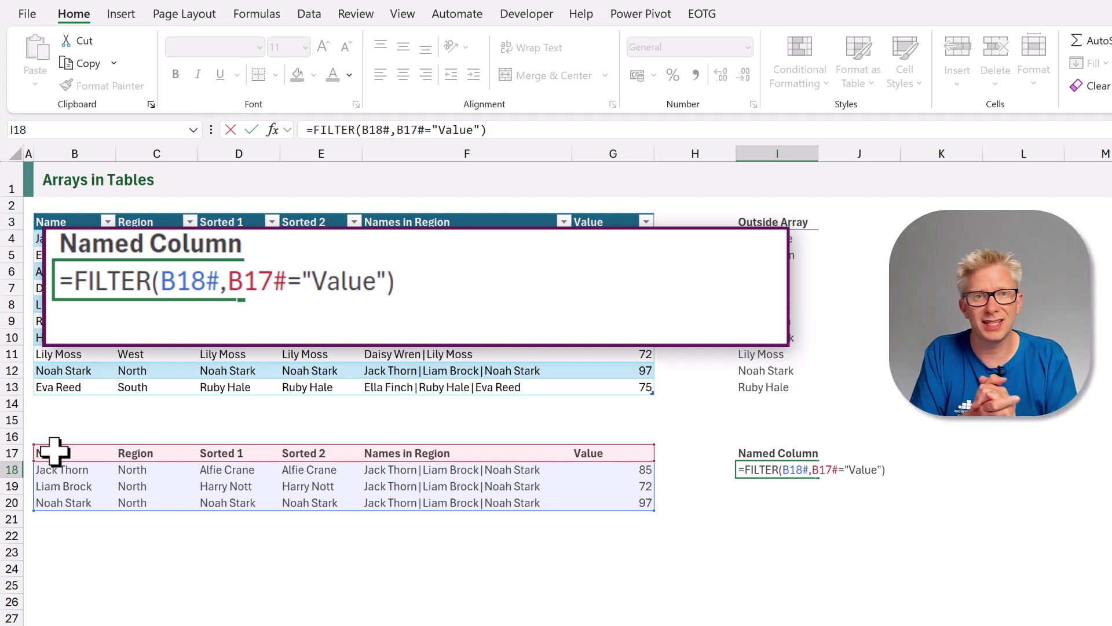
pyautogui.press('Return')
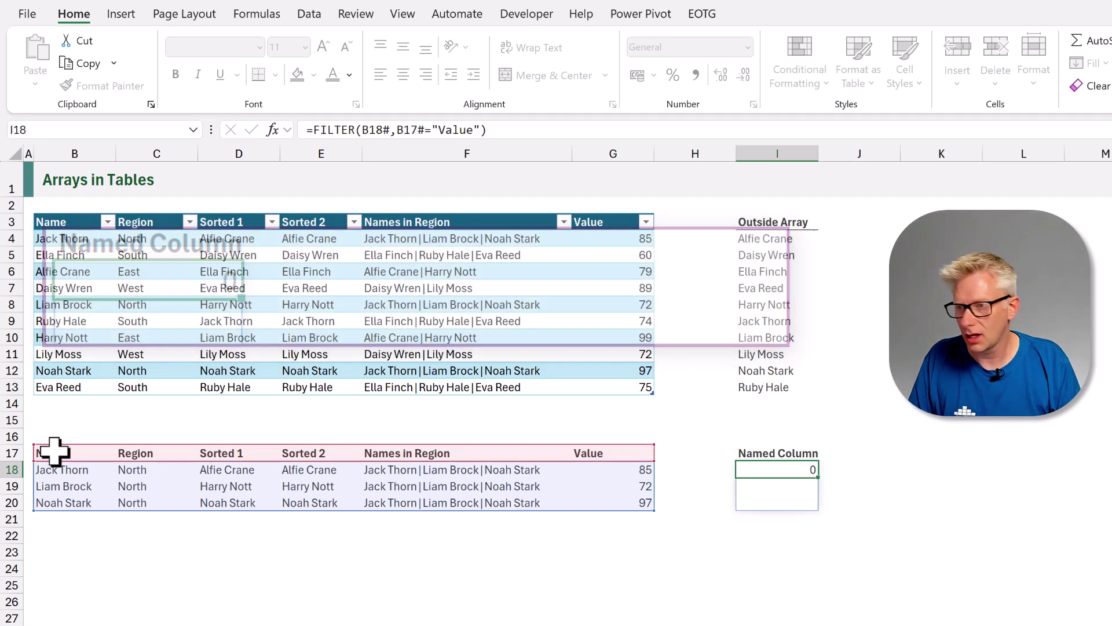